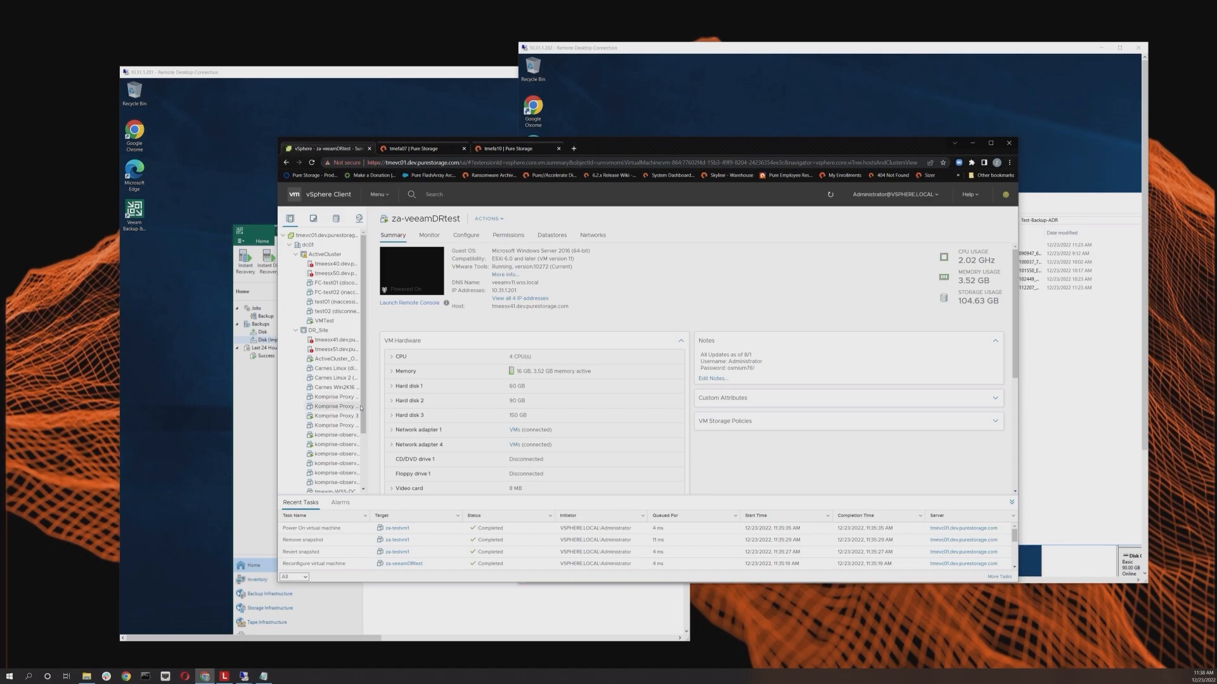
# Step: Review the vSphere VM inventory and the Veeam backup jobs across the two remote desktop windows
pyautogui.moveTo(363, 416); pyautogui.dragTo(364, 421)
pyautogui.scroll(-2, 355, 438)
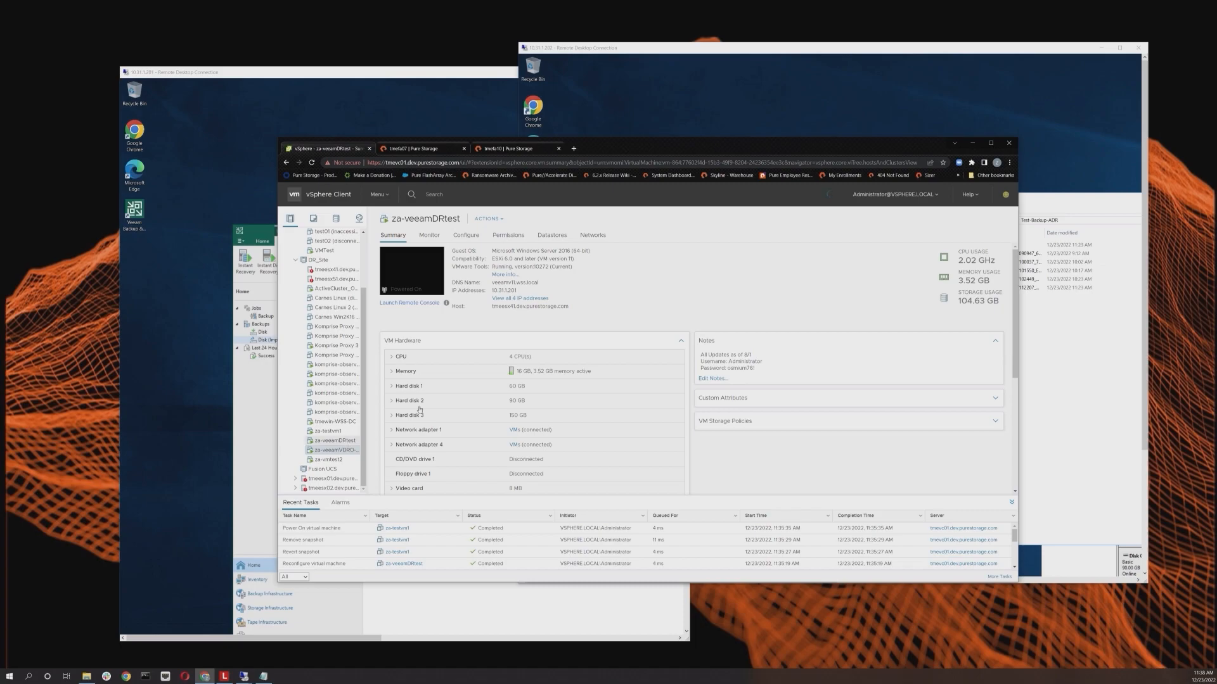
pyautogui.click(423, 130)
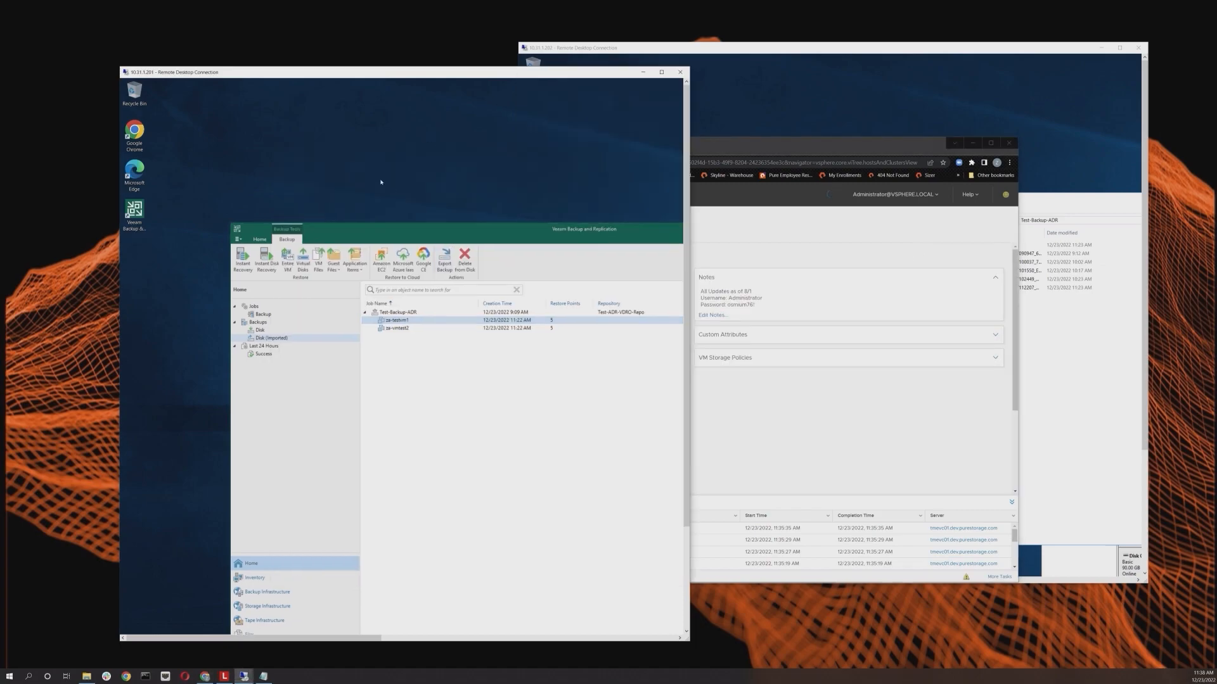
pyautogui.moveTo(450, 237); pyautogui.dragTo(341, 151)
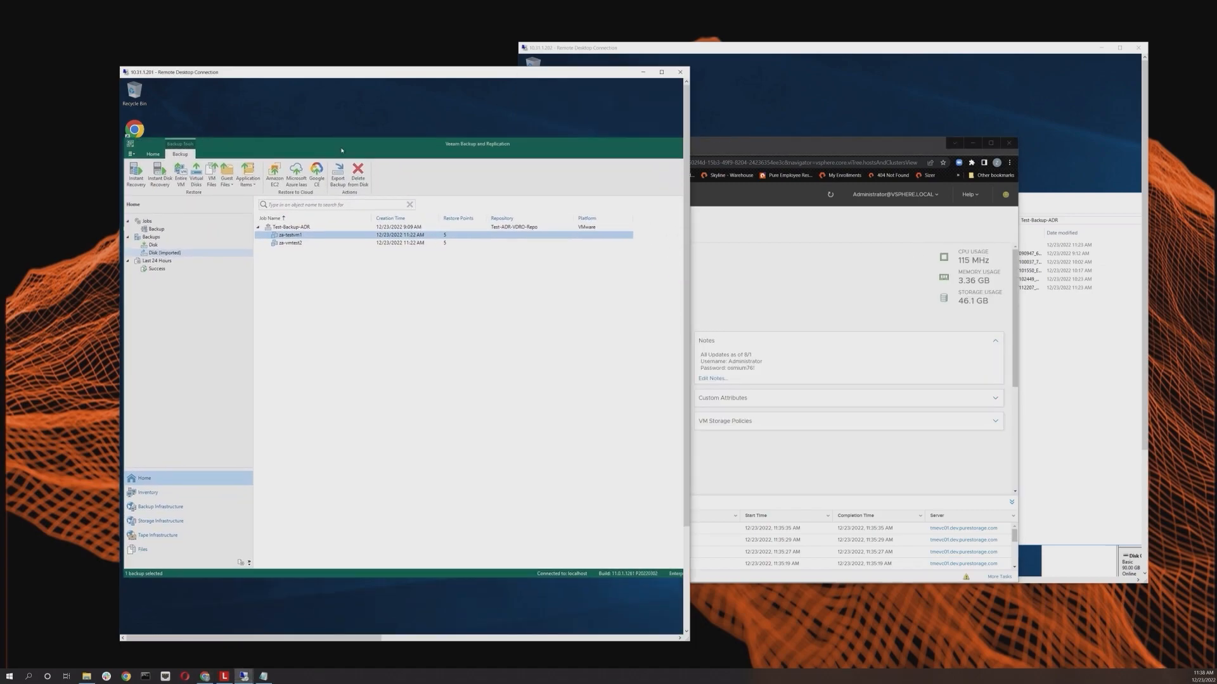
pyautogui.click(773, 88)
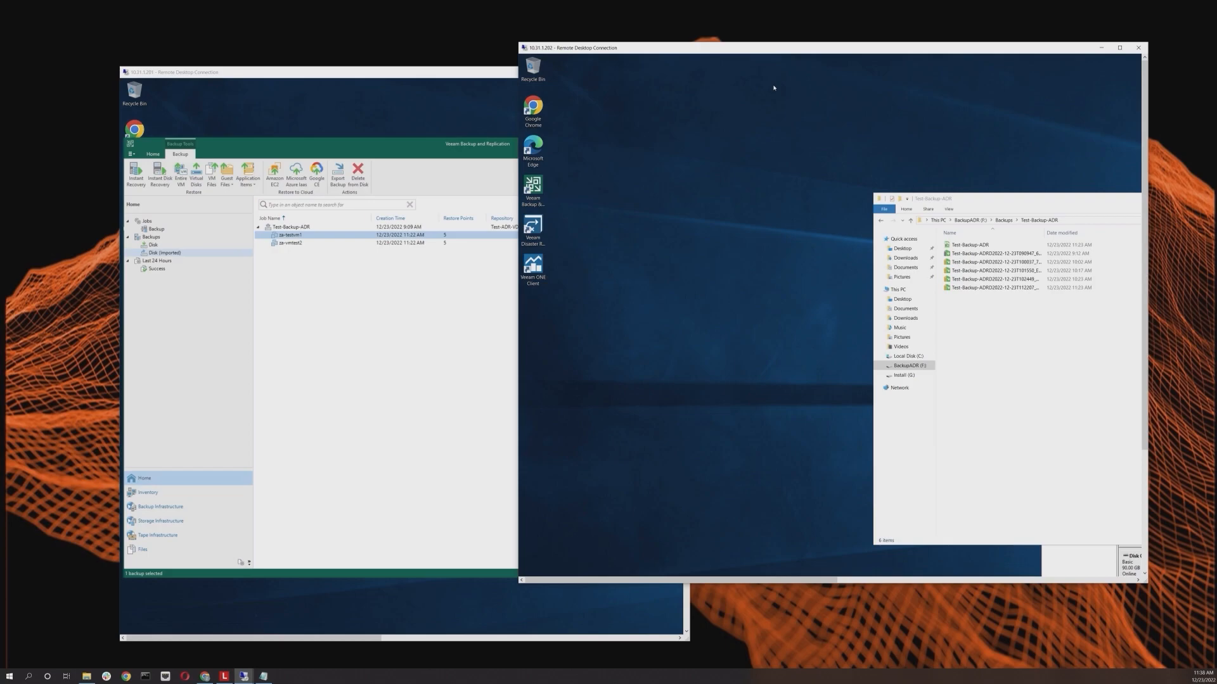
pyautogui.click(408, 331)
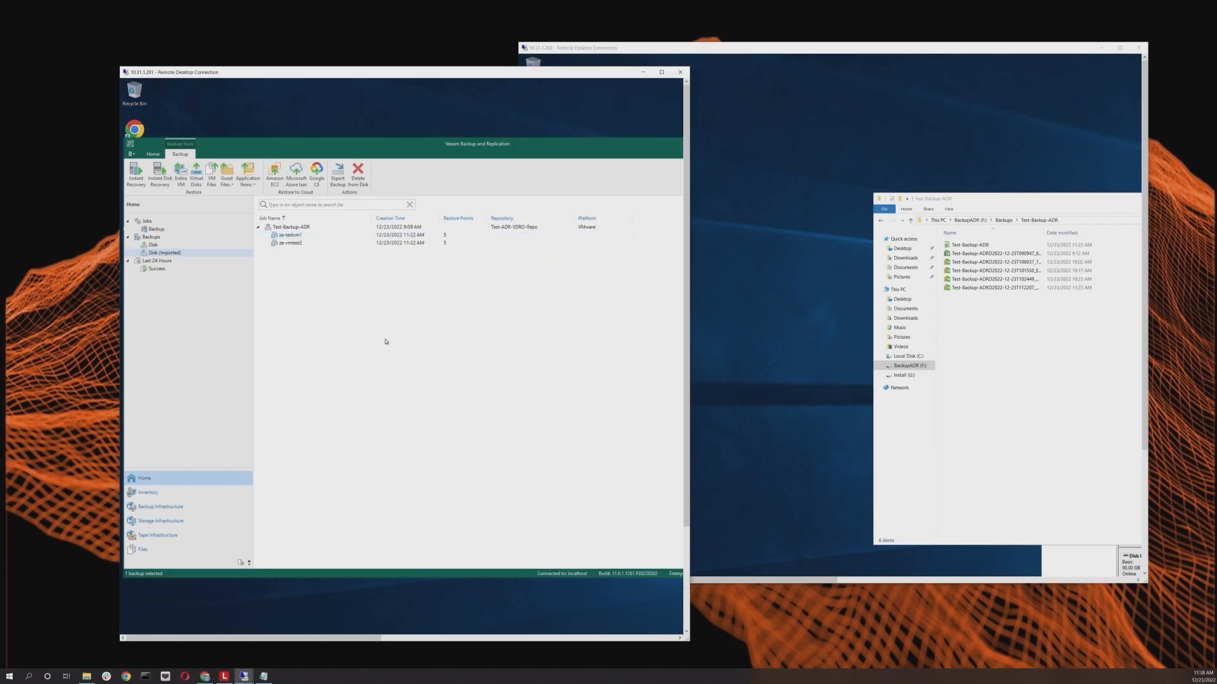
# Step: Open the Veeam backup repositories list and widen its columns to inspect the Test-ADR-VDRO-Repo repository
pyautogui.click(160, 507)
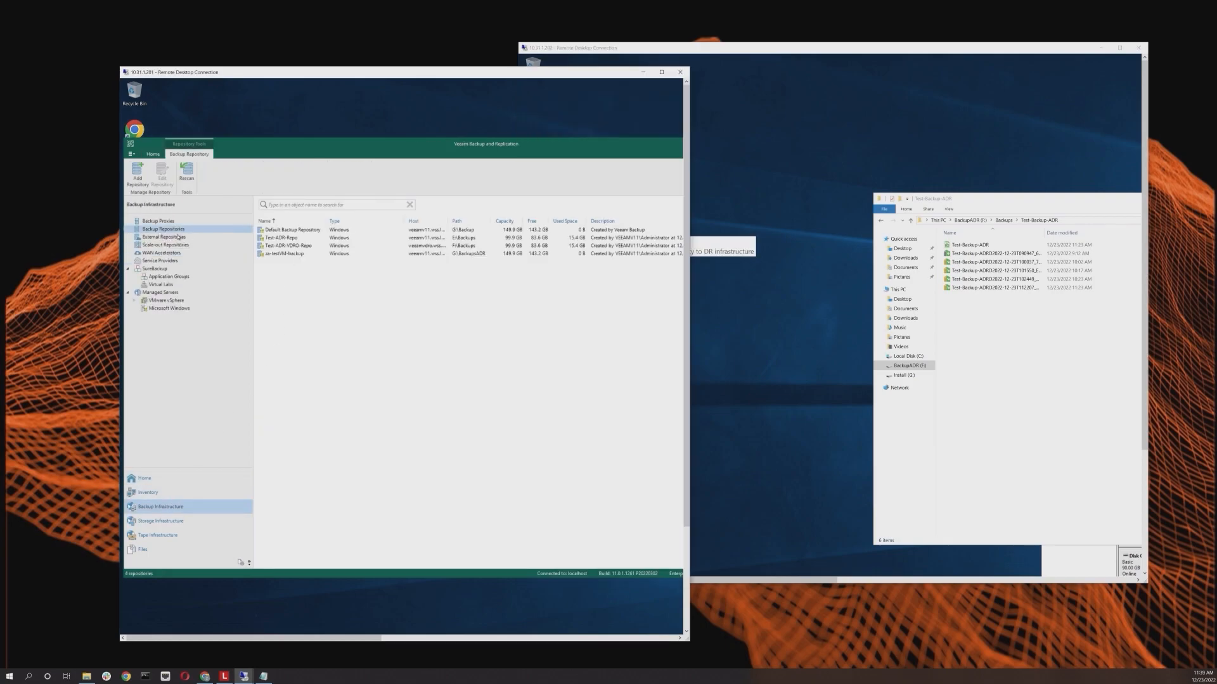
pyautogui.click(293, 246)
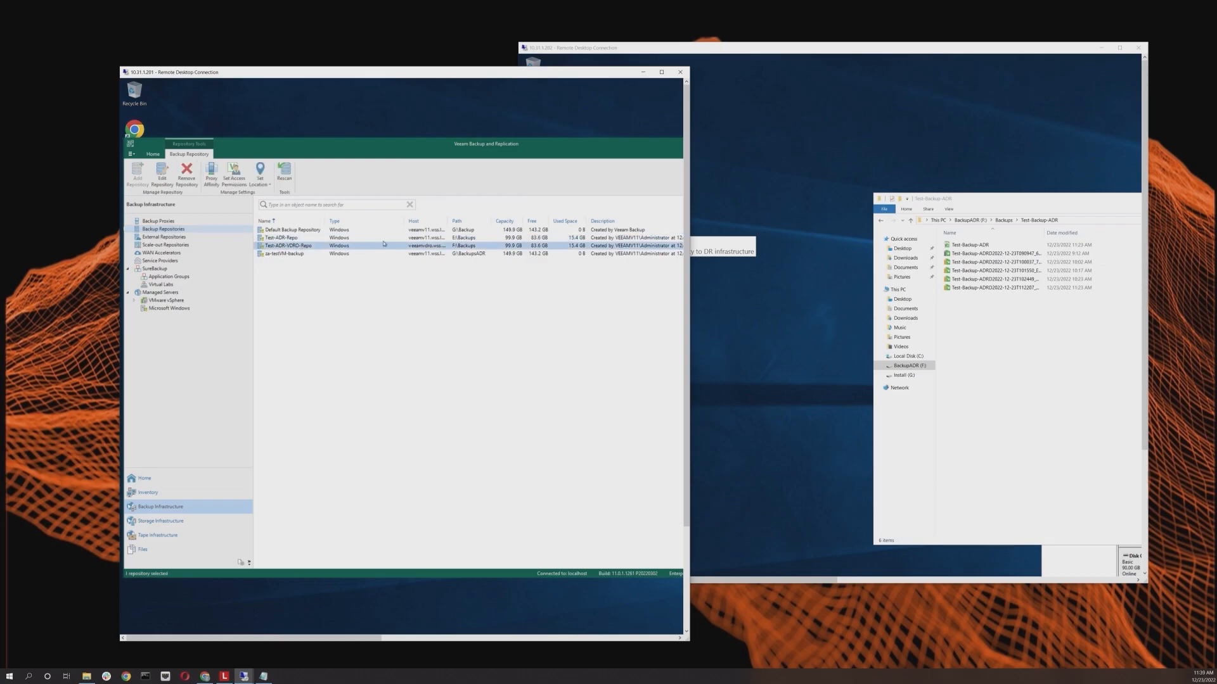
pyautogui.doubleClick(448, 221)
pyautogui.click(449, 238)
pyautogui.click(443, 246)
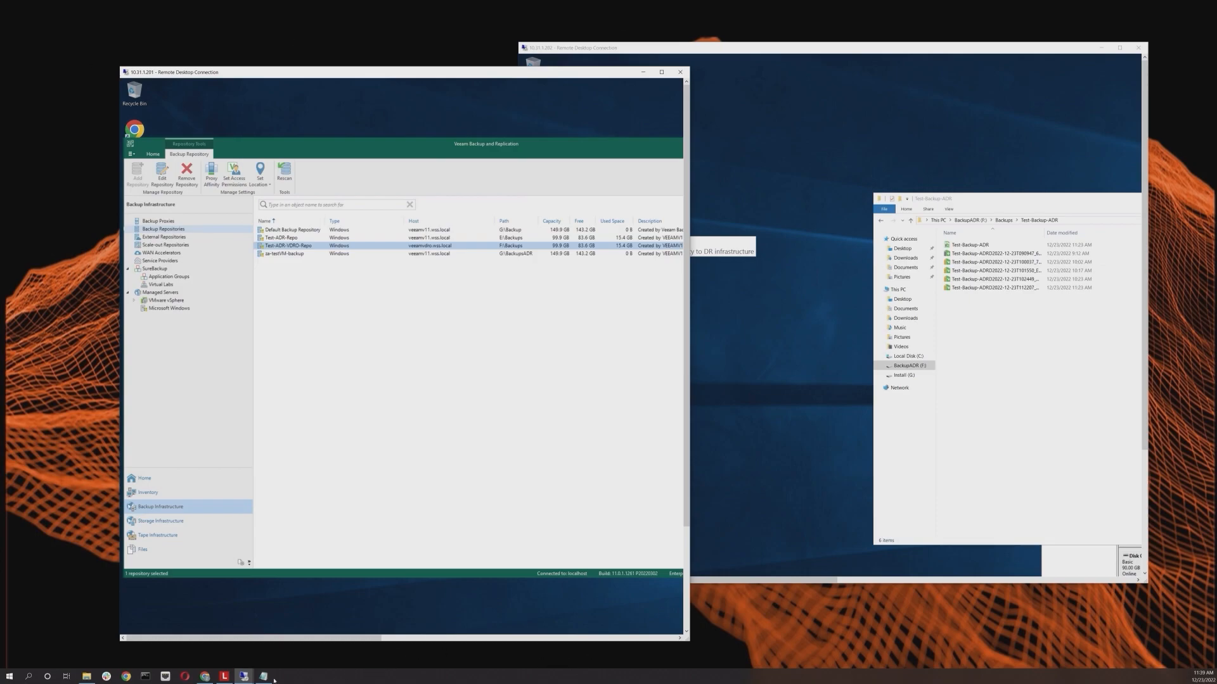
# Step: On the flasharray07 tab, filter storage volumes for veeam and open the veeam-repo7::veeam-repo volume's details
pyautogui.click(204, 676)
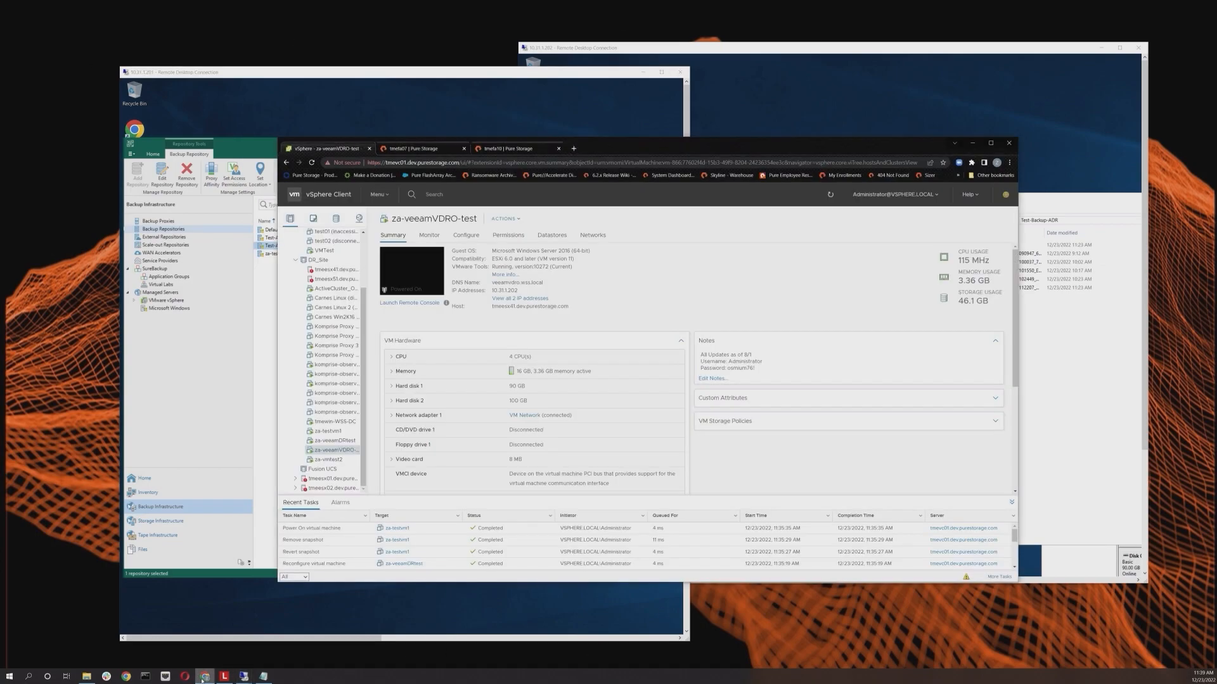
pyautogui.click(991, 144)
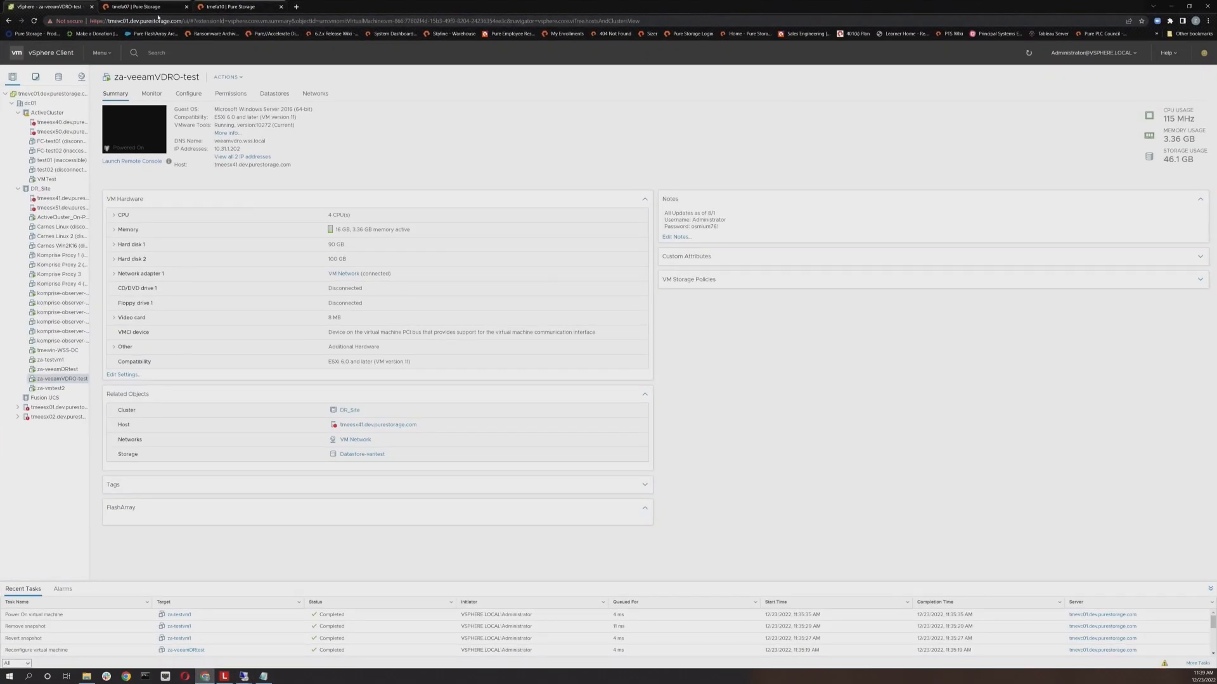
pyautogui.click(133, 6)
pyautogui.click(36, 92)
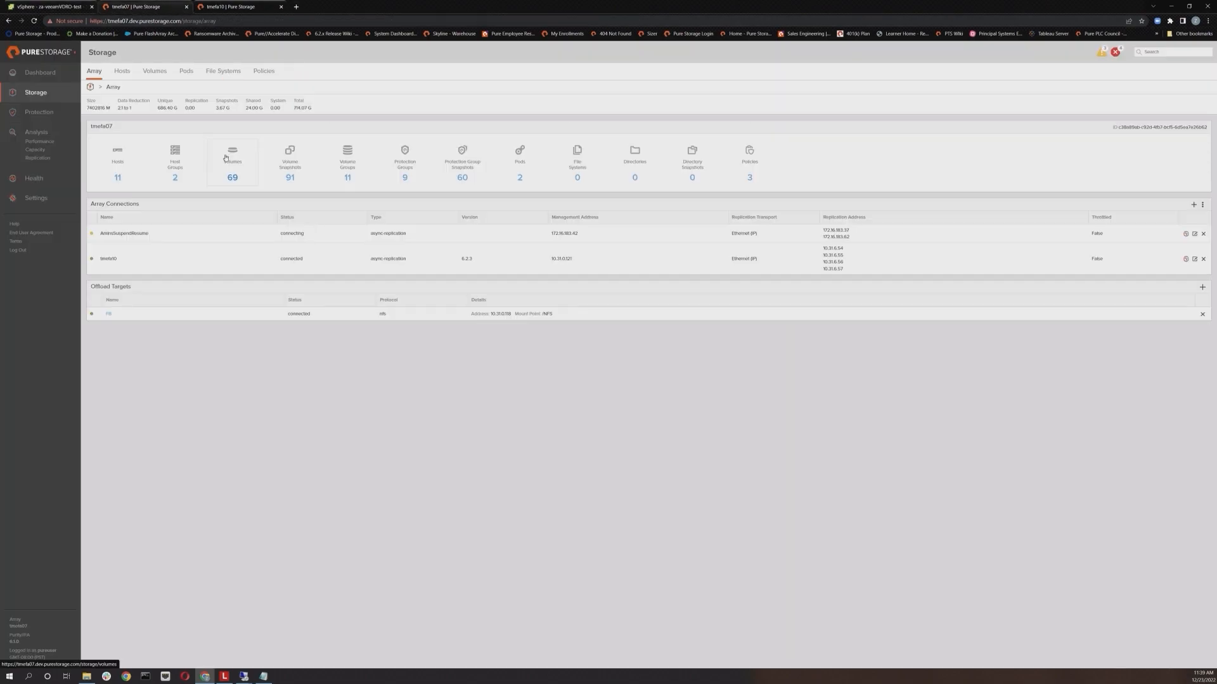
pyautogui.click(220, 149)
pyautogui.click(117, 148)
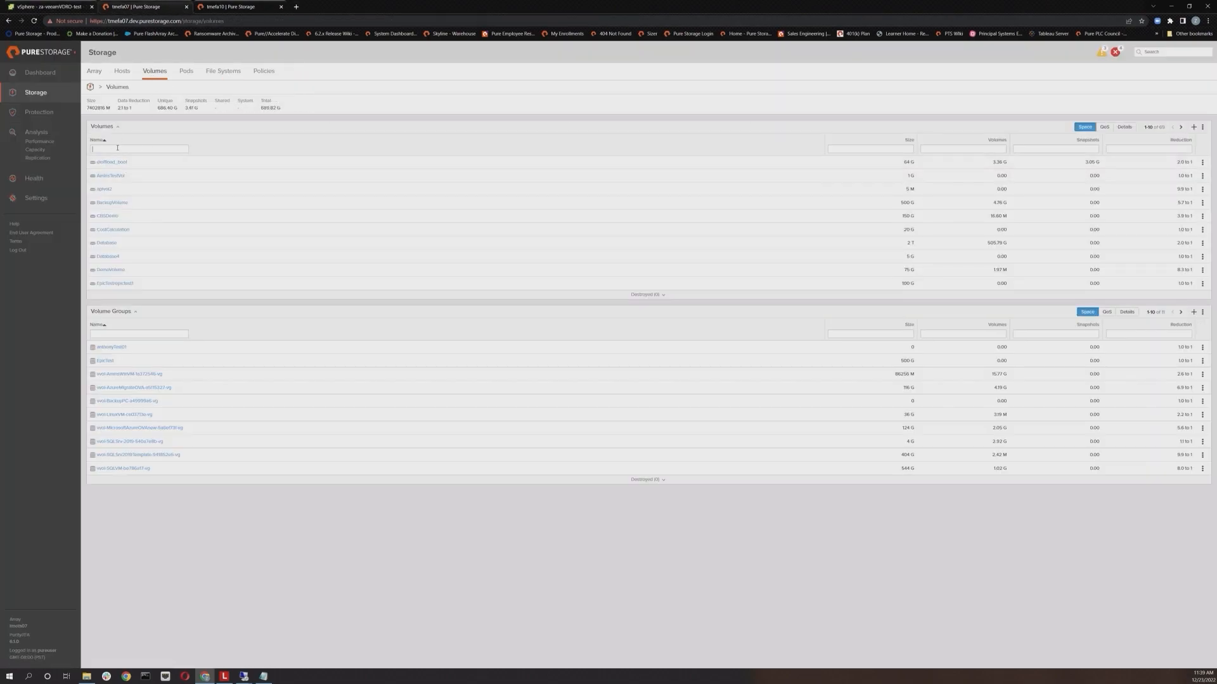
pyautogui.write('veeam')
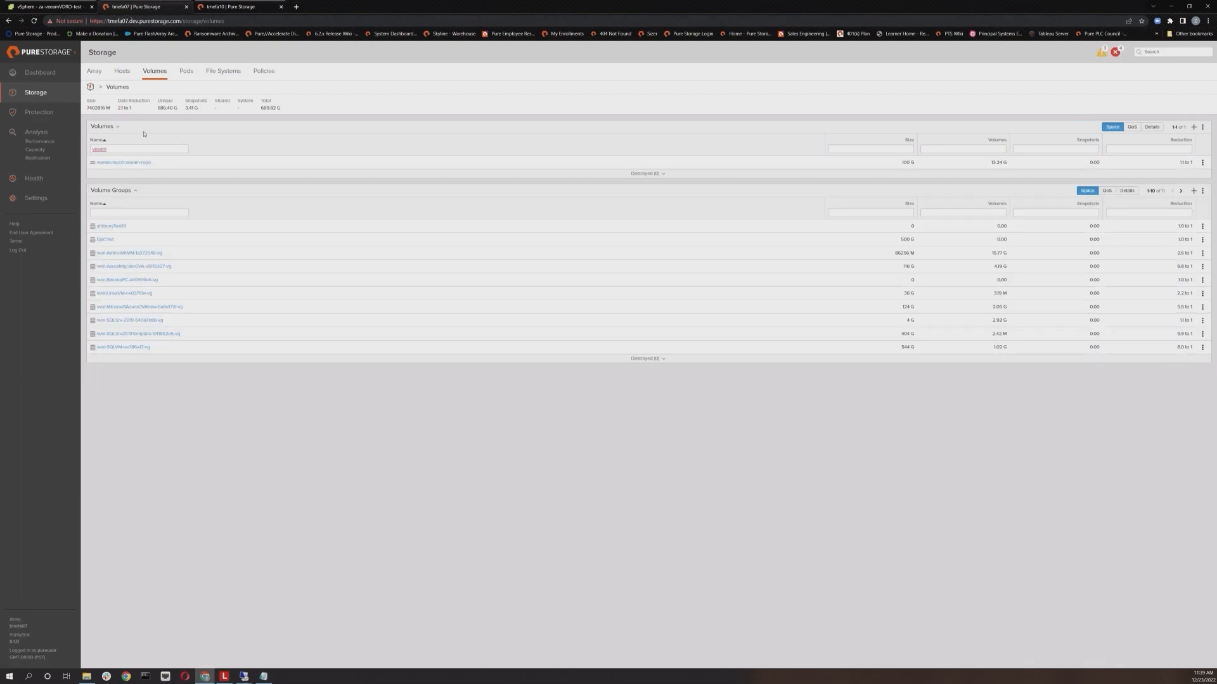
pyautogui.click(125, 163)
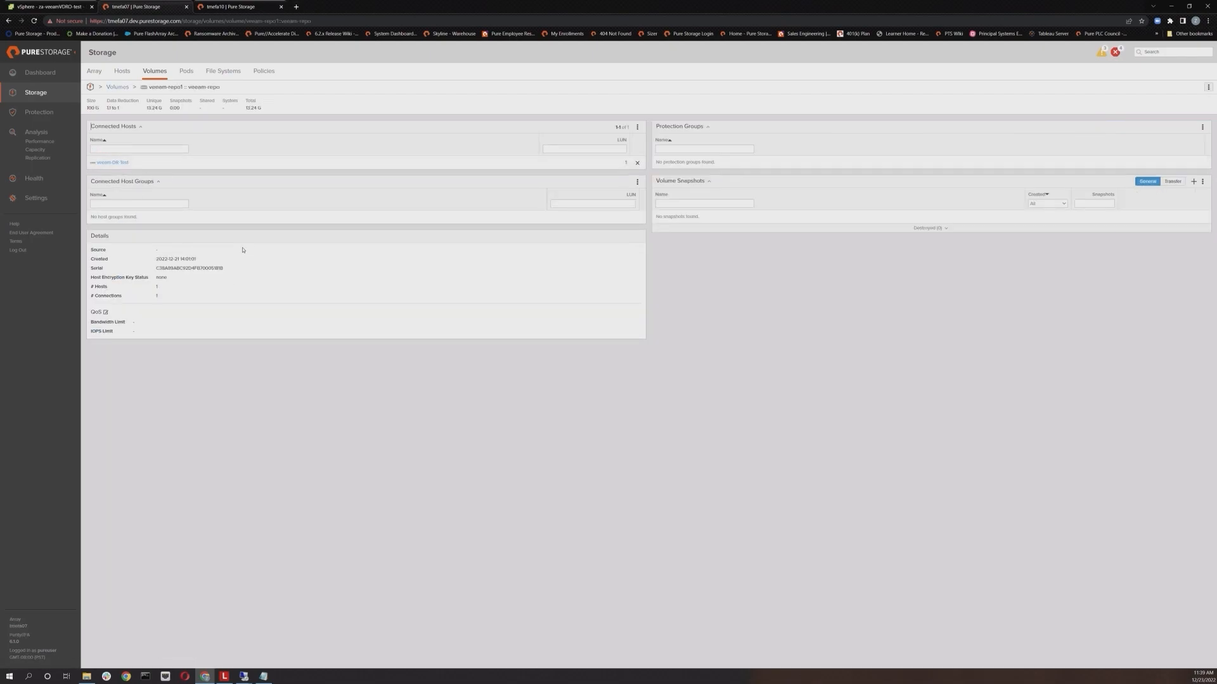
# Step: On the flasharray10 tab, open the veeamVDRO::veeam-repo volume's details from the storage volumes list
pyautogui.click(240, 7)
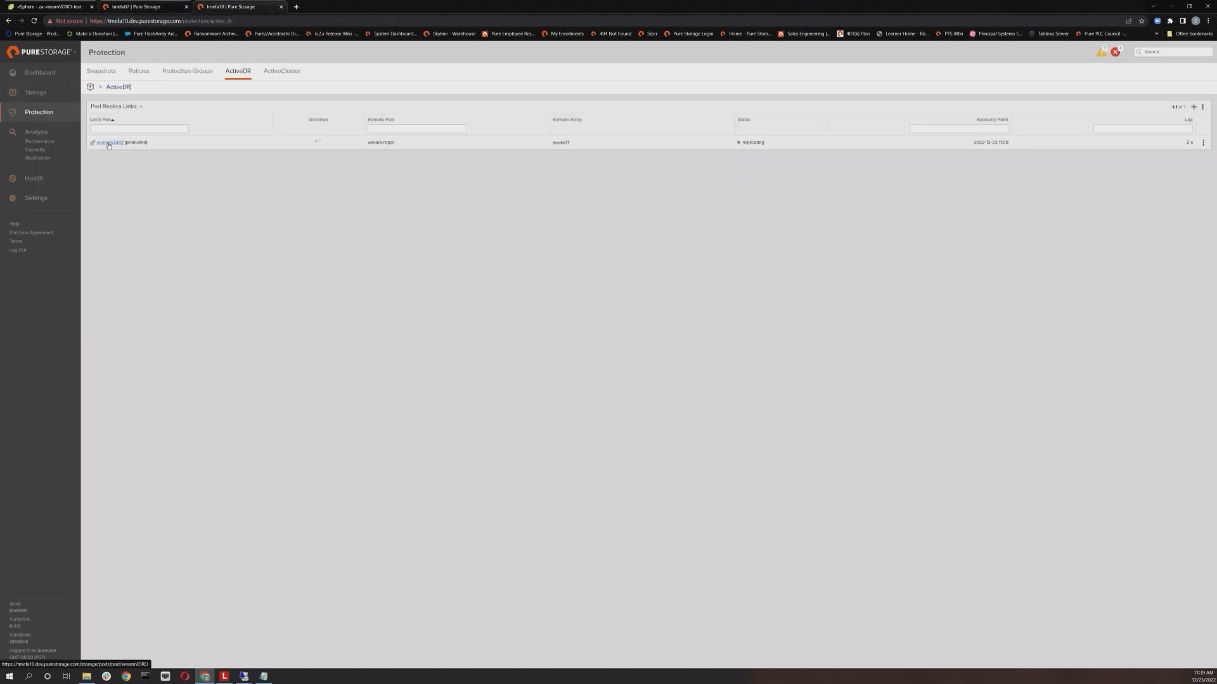
pyautogui.click(30, 93)
pyautogui.click(157, 72)
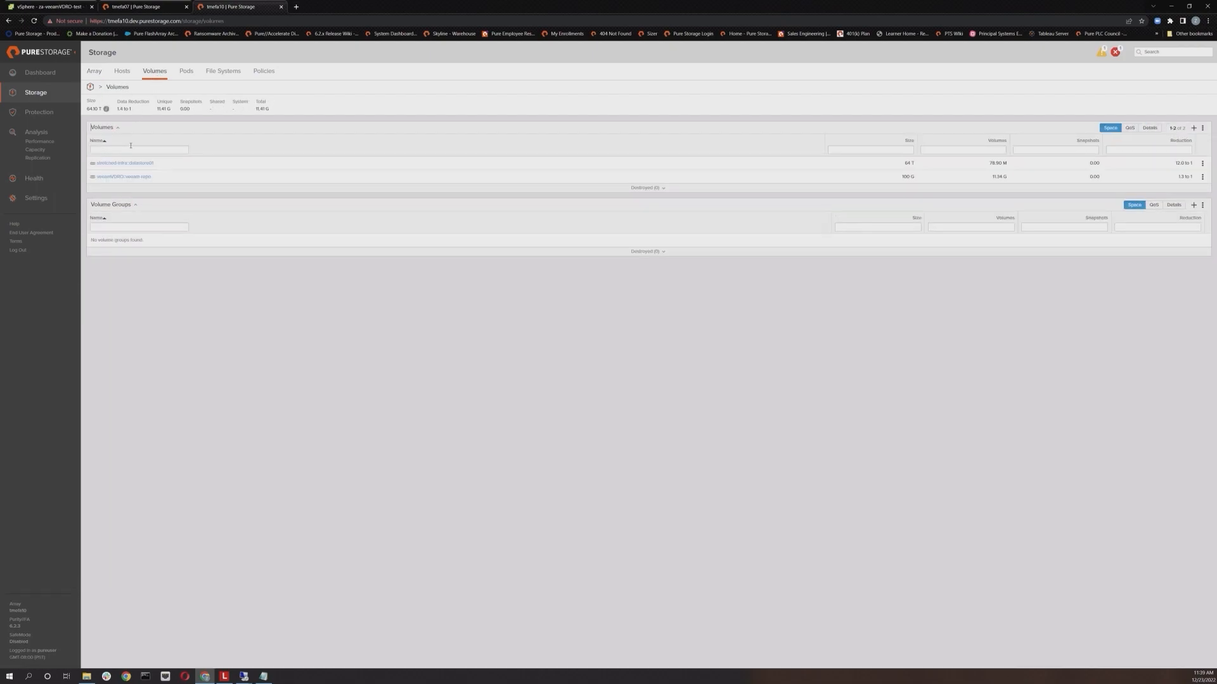
pyautogui.click(121, 178)
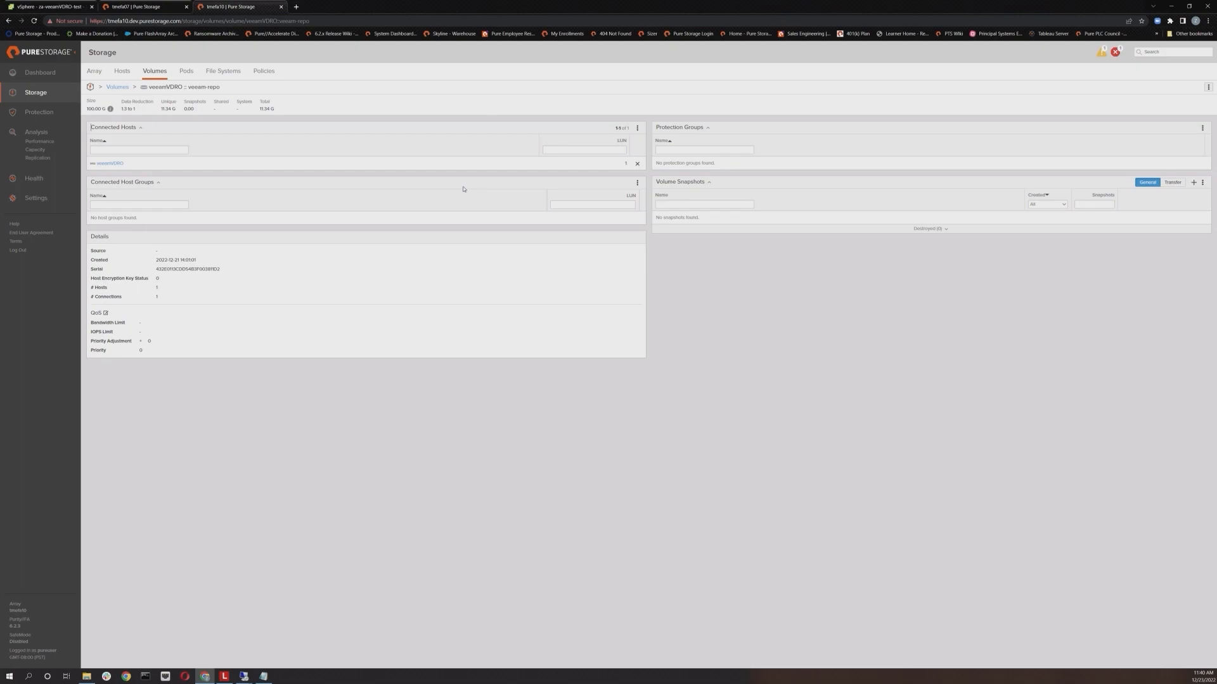
# Step: Check flasharray10's protection groups and ActiveDR replica links, then open the veeamVDRO pod
pyautogui.click(75, 113)
pyautogui.click(187, 70)
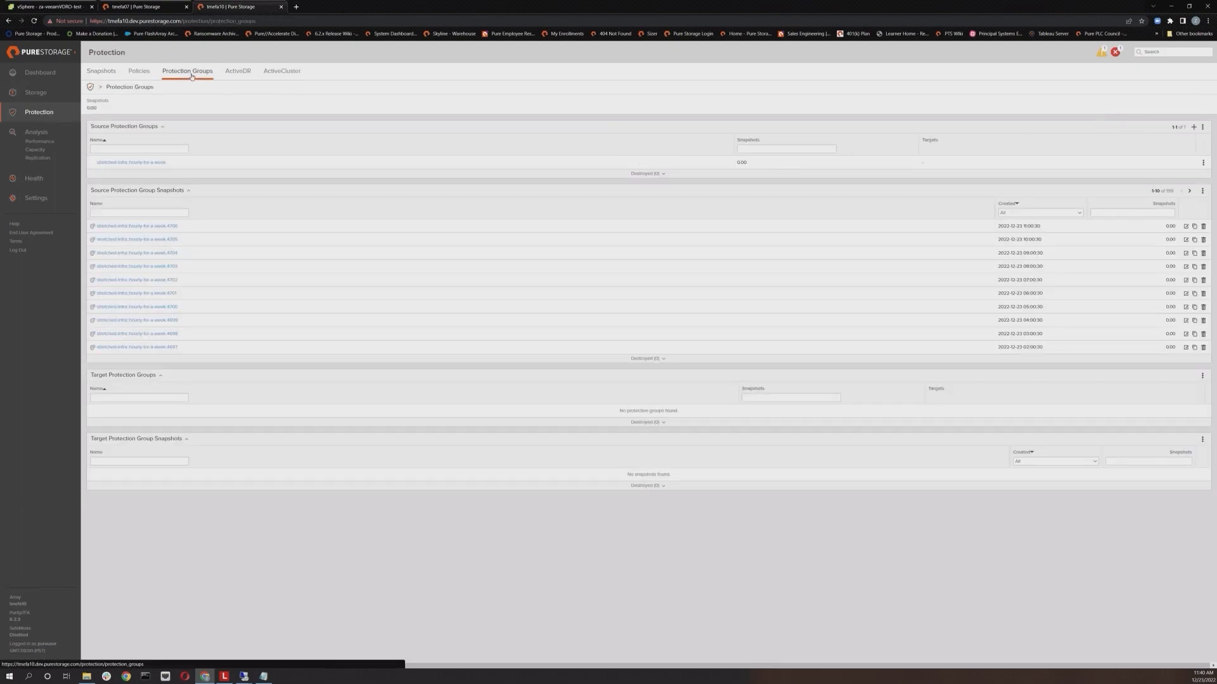
pyautogui.click(237, 72)
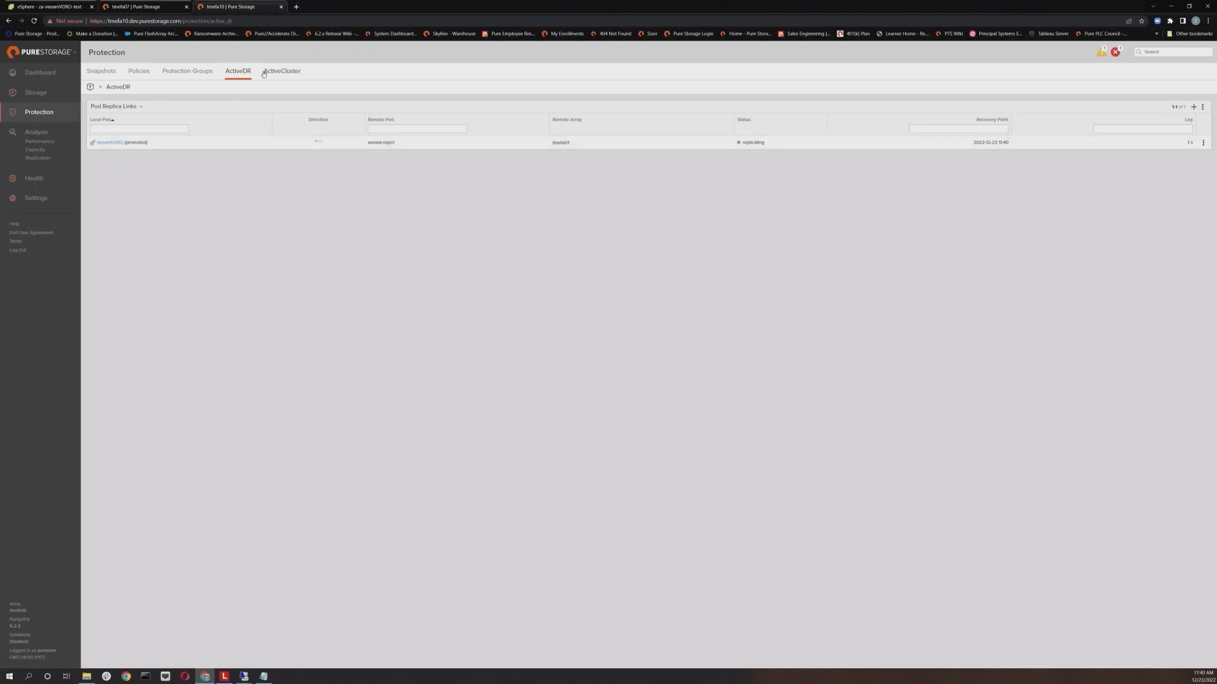
pyautogui.click(115, 144)
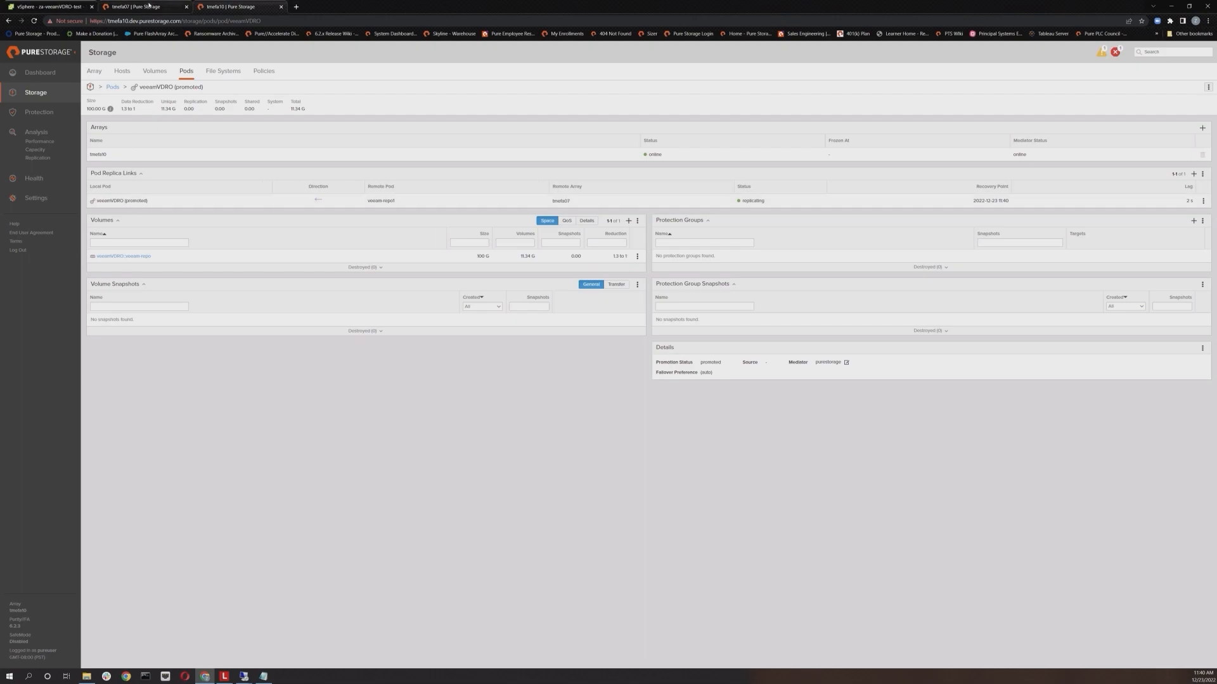
# Step: On flasharray07, open the veeam-repo7 pod from the ActiveDR pod replica links
pyautogui.click(136, 7)
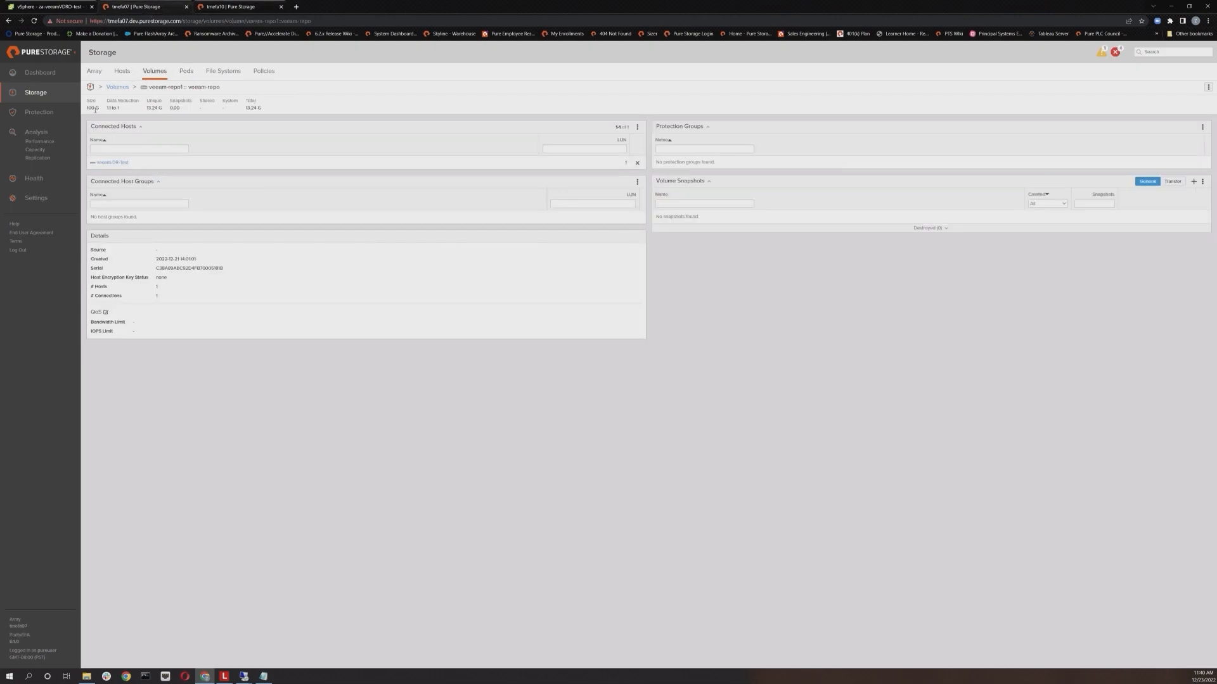
pyautogui.click(40, 112)
pyautogui.click(240, 71)
pyautogui.click(111, 142)
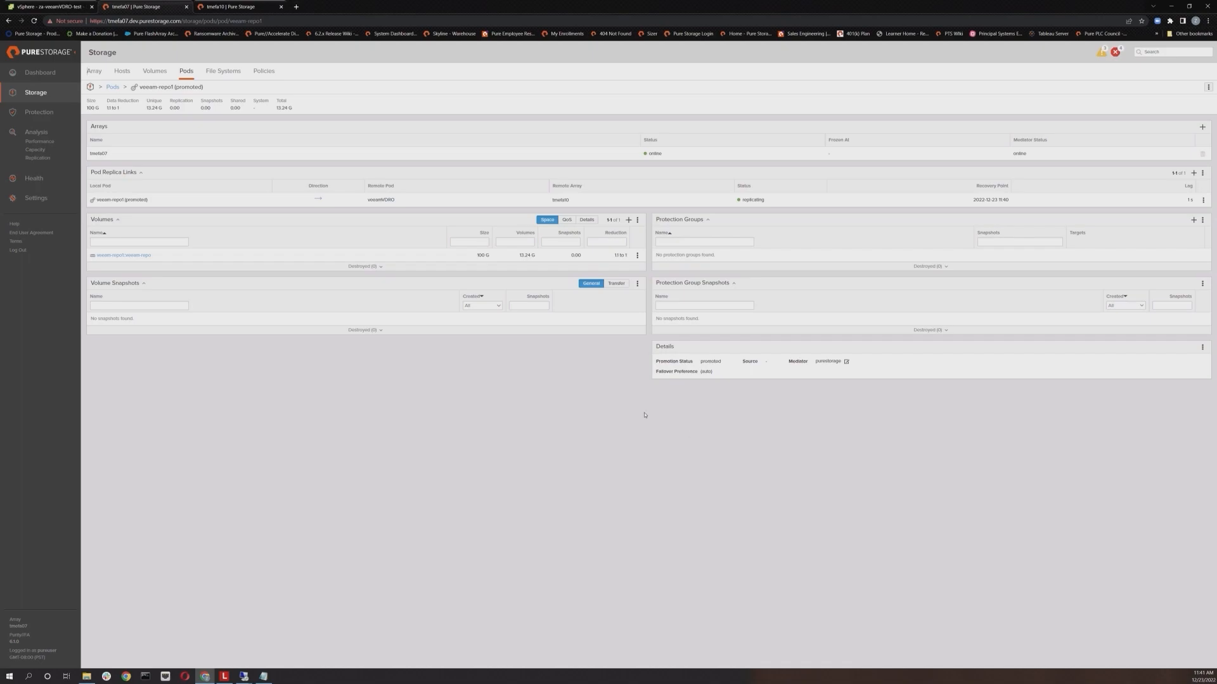
# Step: On flasharray10, demote the veeamVDRO pod from the pods list and confirm
pyautogui.click(244, 8)
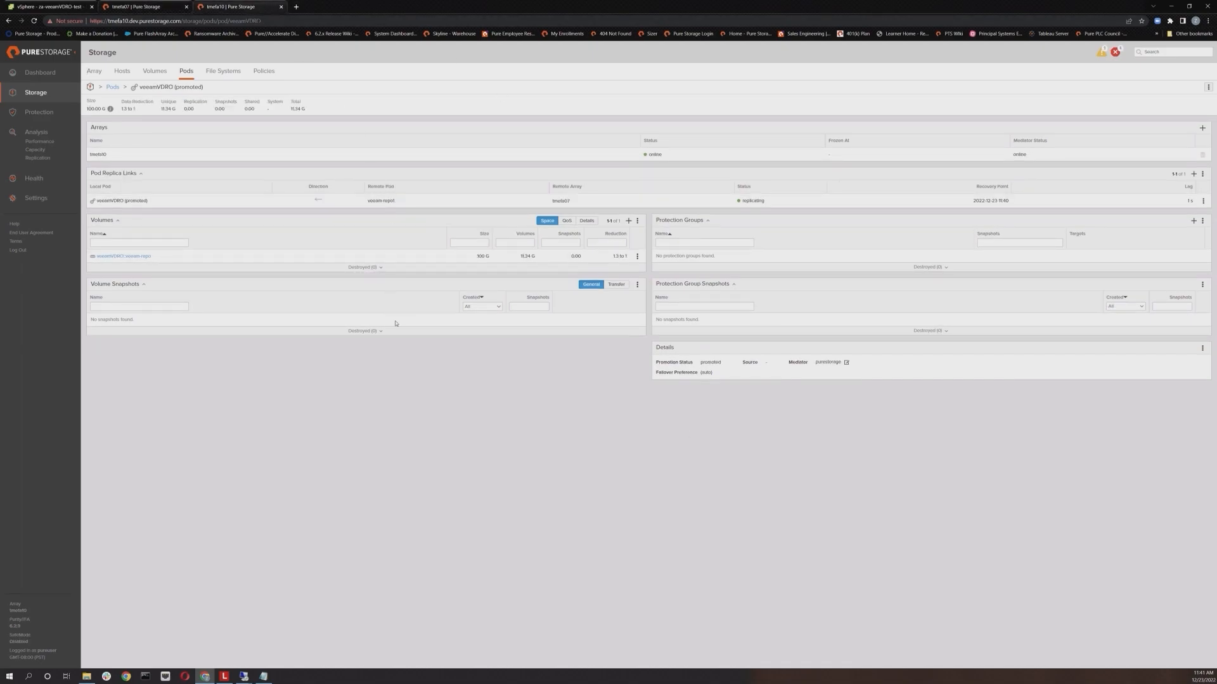
pyautogui.click(1203, 201)
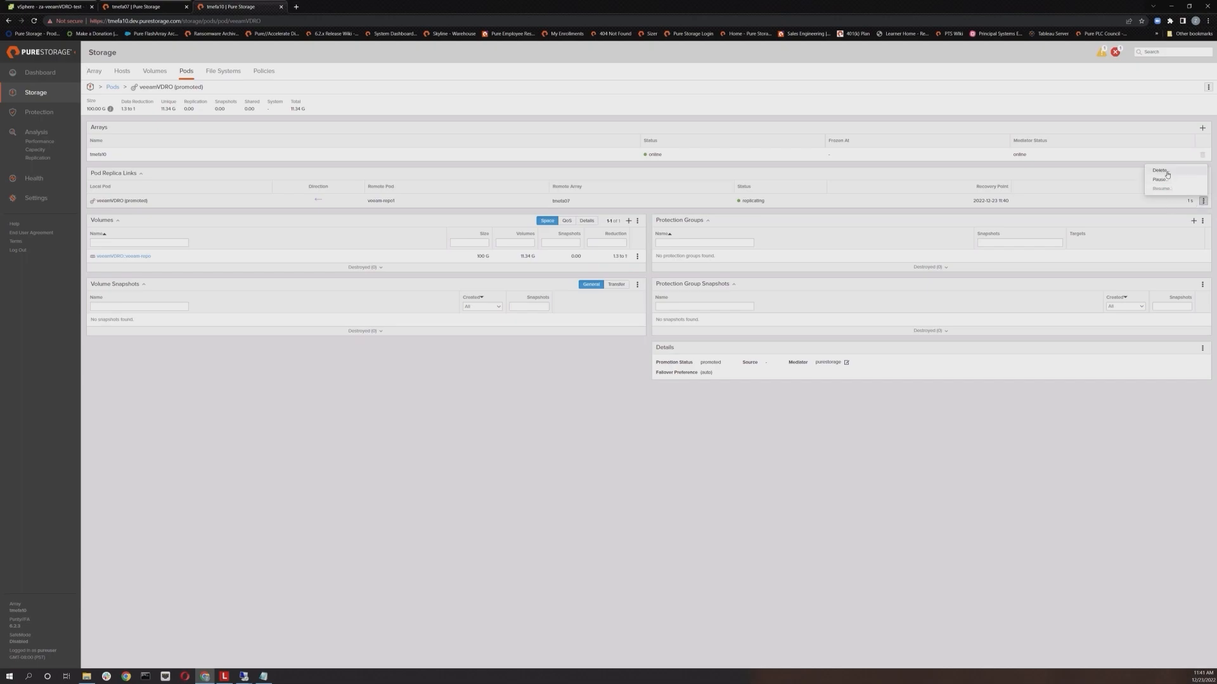
pyautogui.click(186, 71)
pyautogui.click(1203, 187)
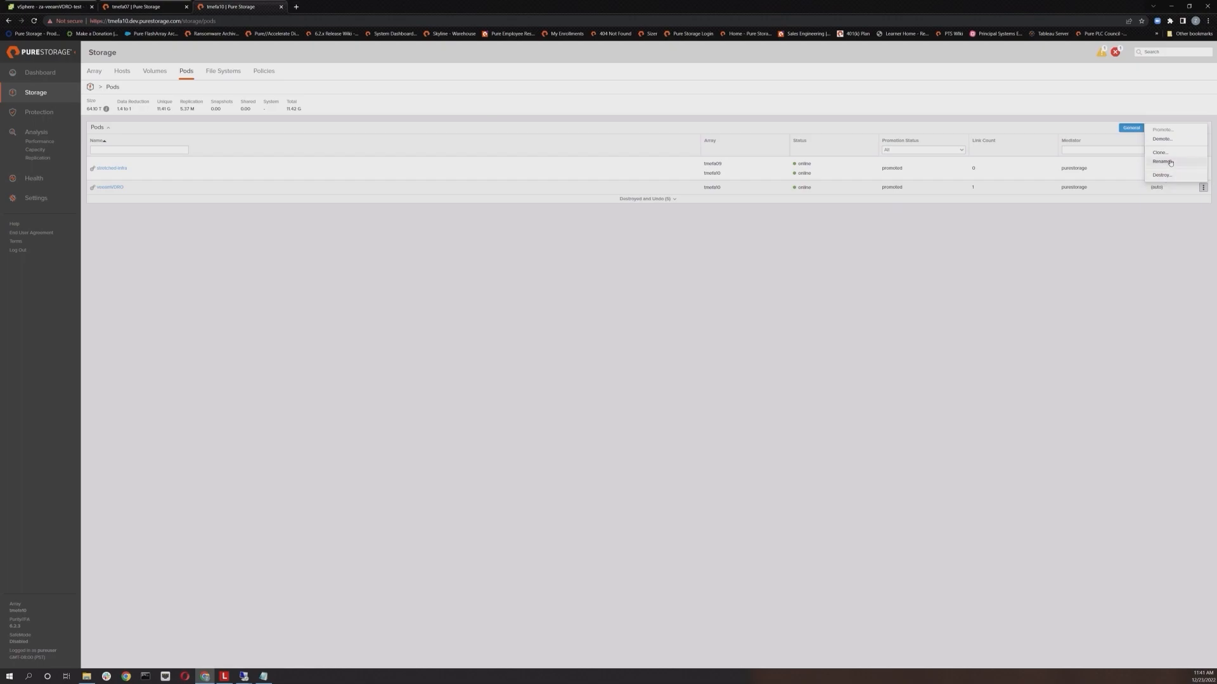
pyautogui.click(1165, 139)
pyautogui.press('Return')
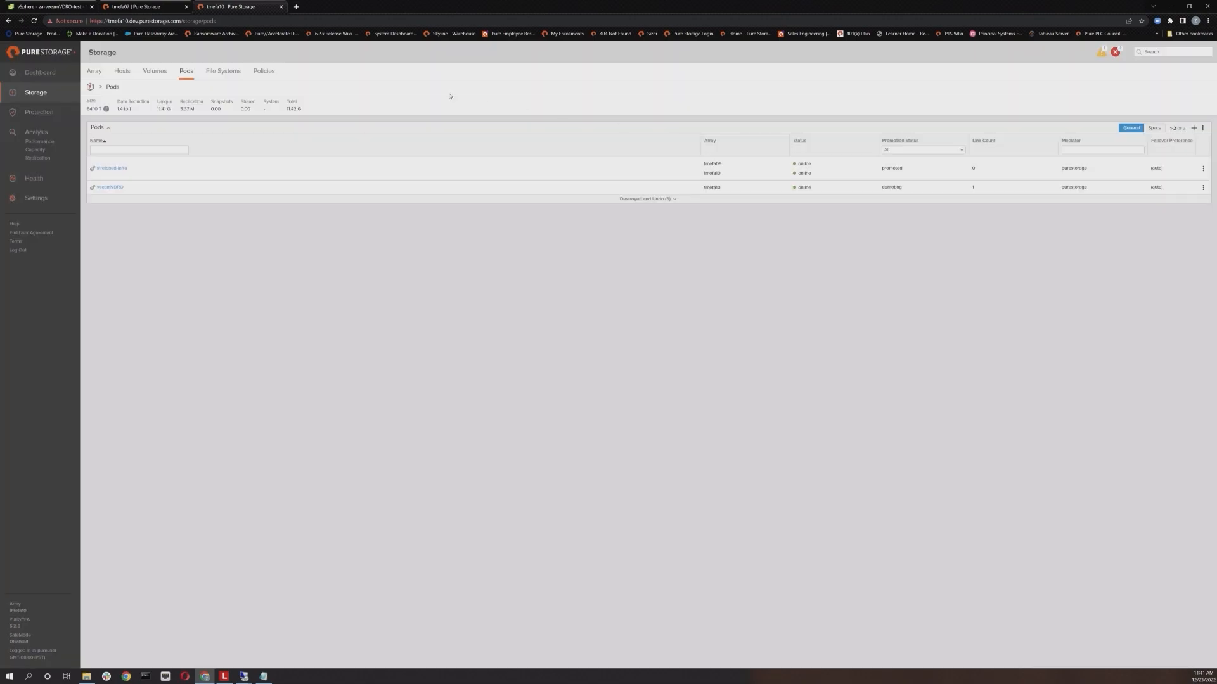
# Step: Open Computer Management's Disk Management on the Veeam server remote desktop and scroll to view its disks
pyautogui.click(1189, 6)
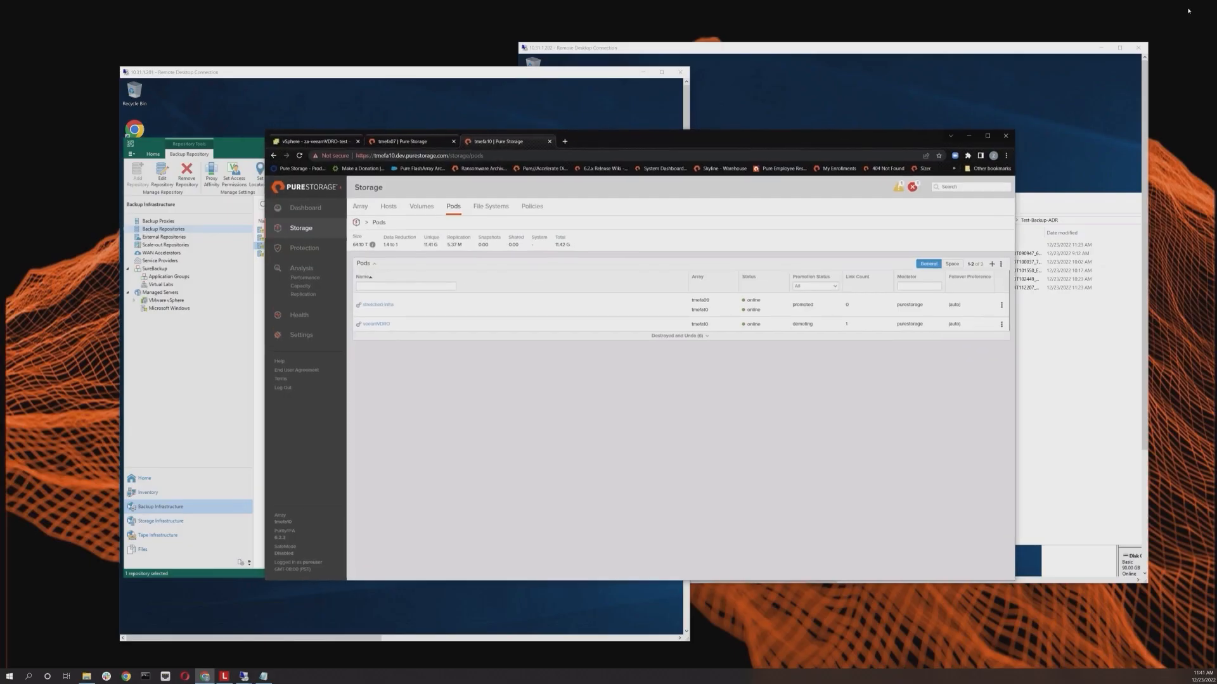
pyautogui.click(973, 143)
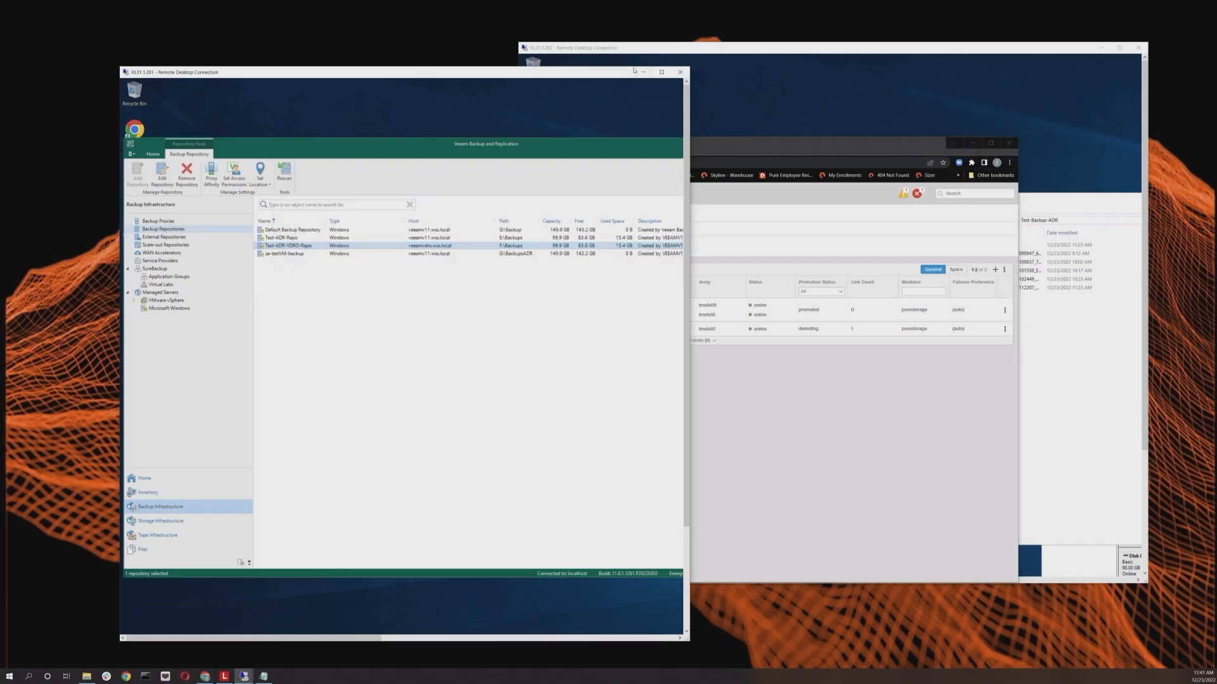
pyautogui.click(662, 71)
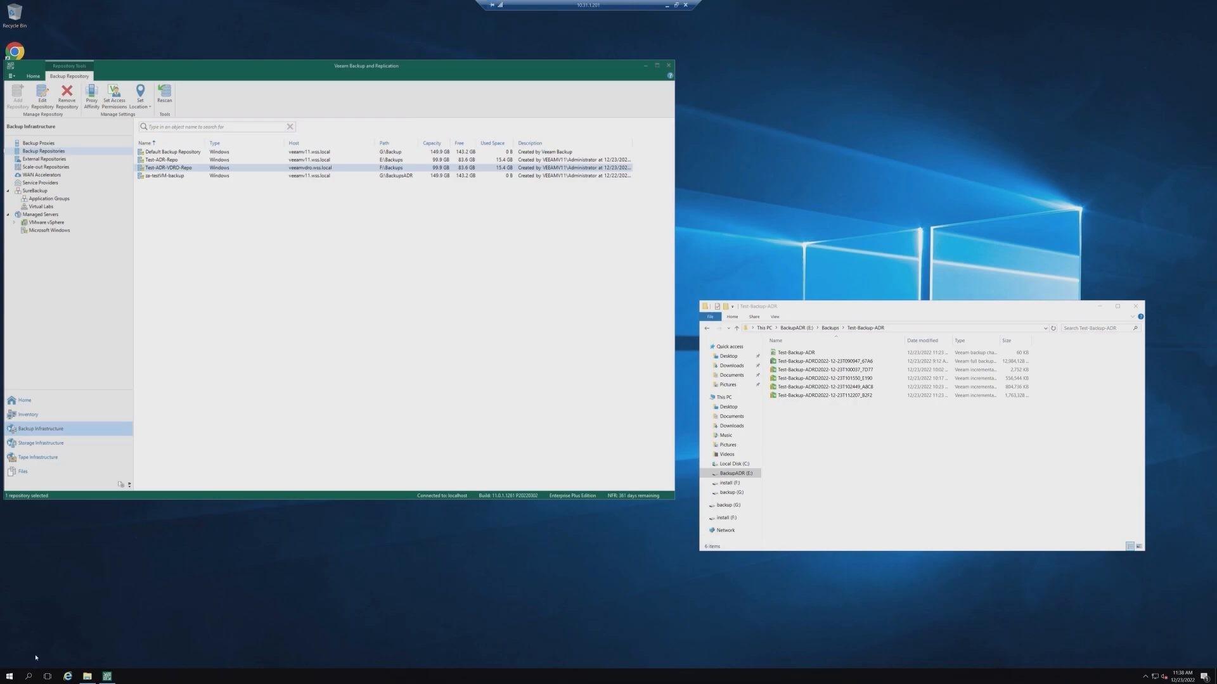
pyautogui.click(9, 676)
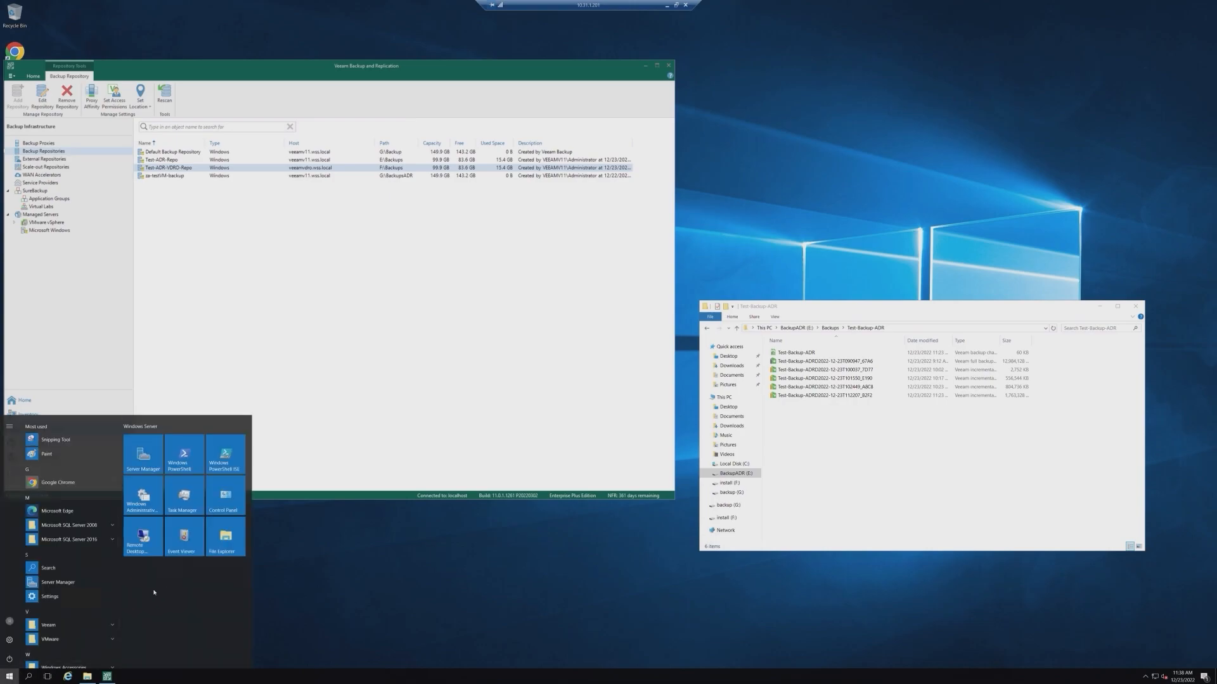
pyautogui.write('computer')
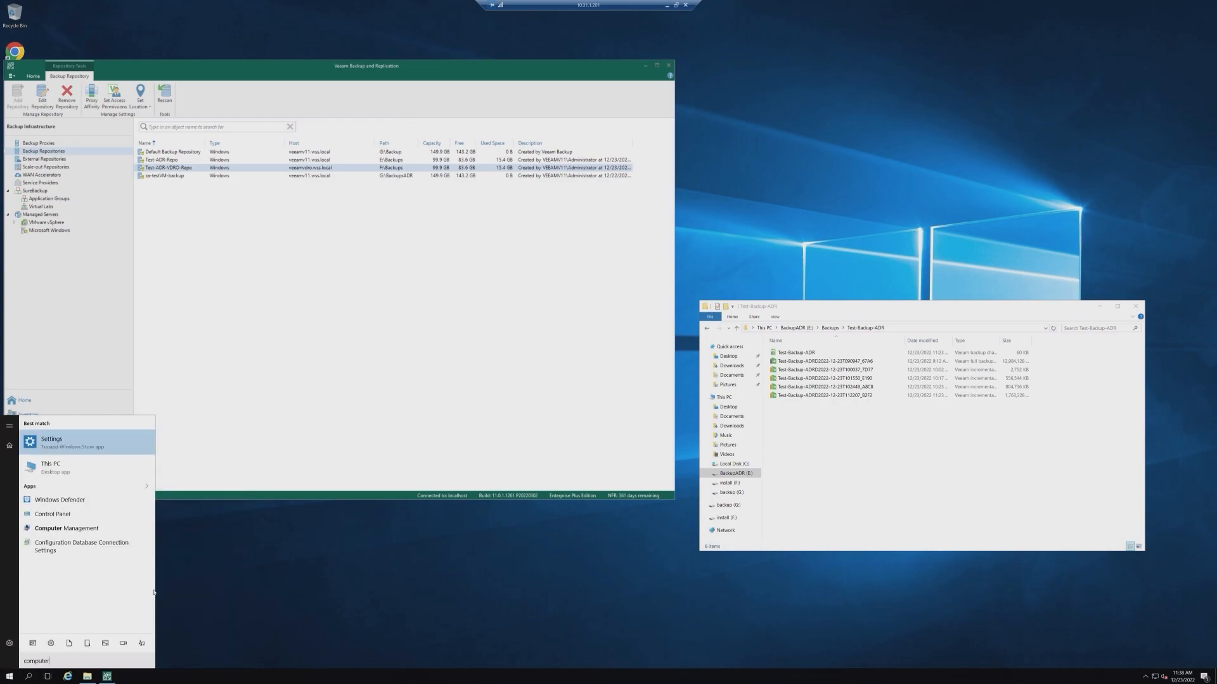
pyautogui.click(67, 528)
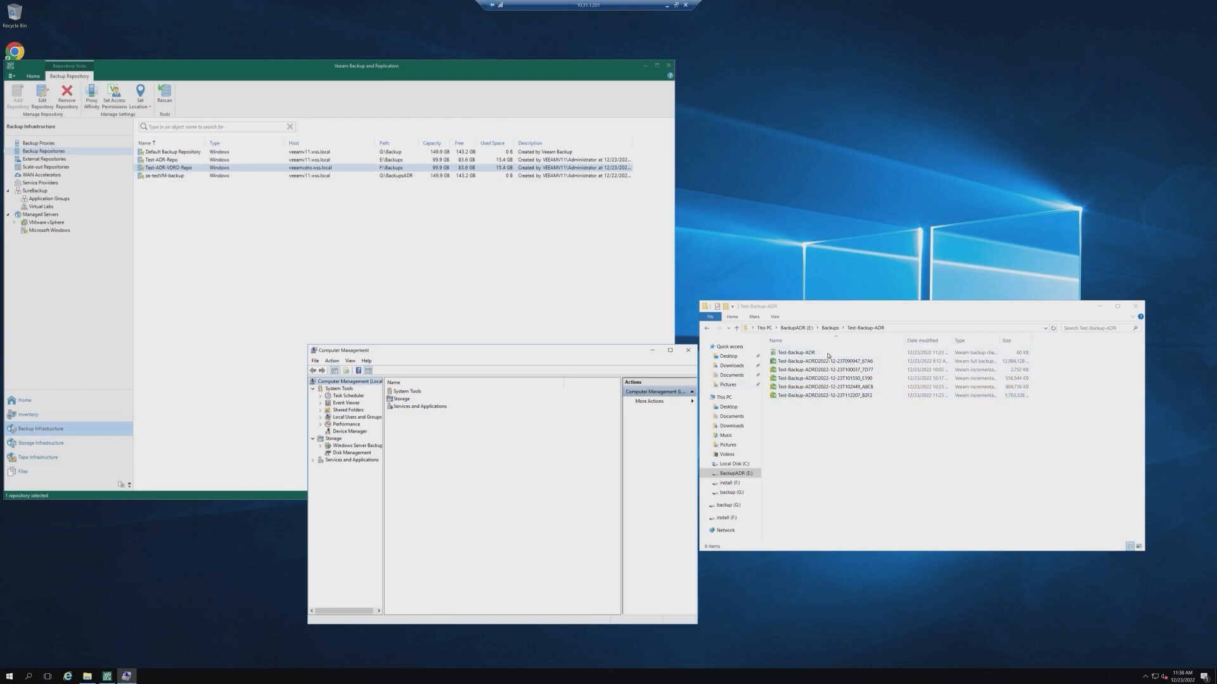
pyautogui.click(339, 453)
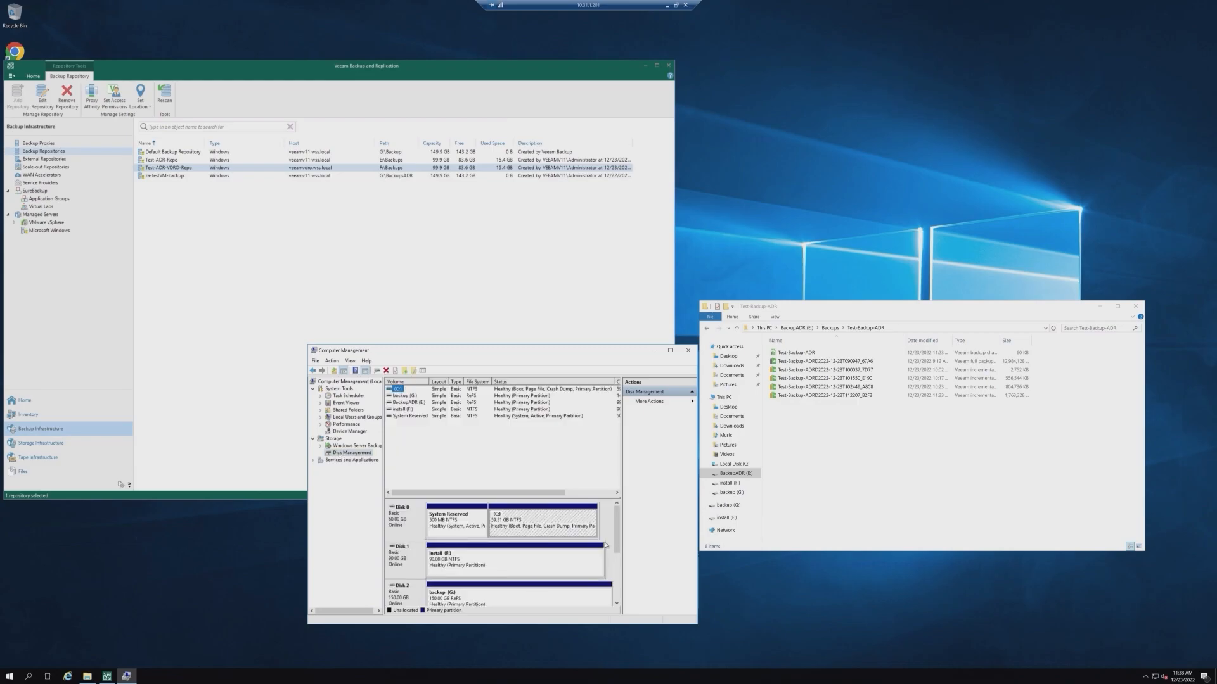
pyautogui.moveTo(613, 547); pyautogui.dragTo(619, 580)
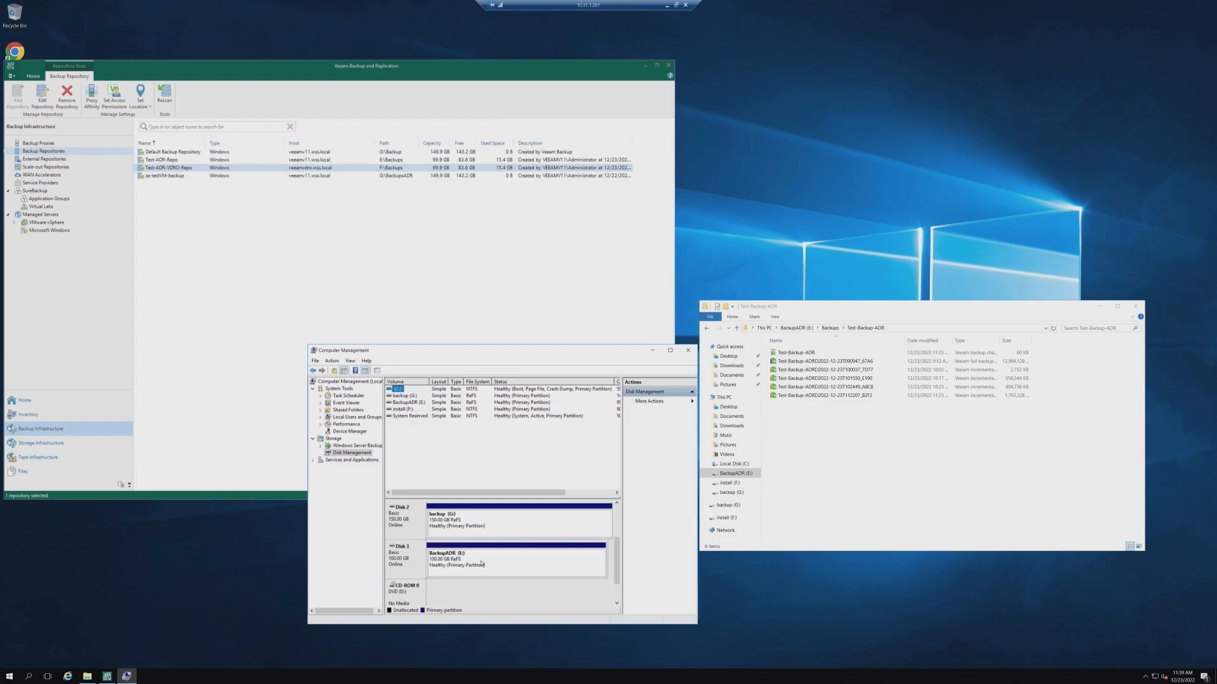
pyautogui.moveTo(664, 354); pyautogui.dragTo(665, 370)
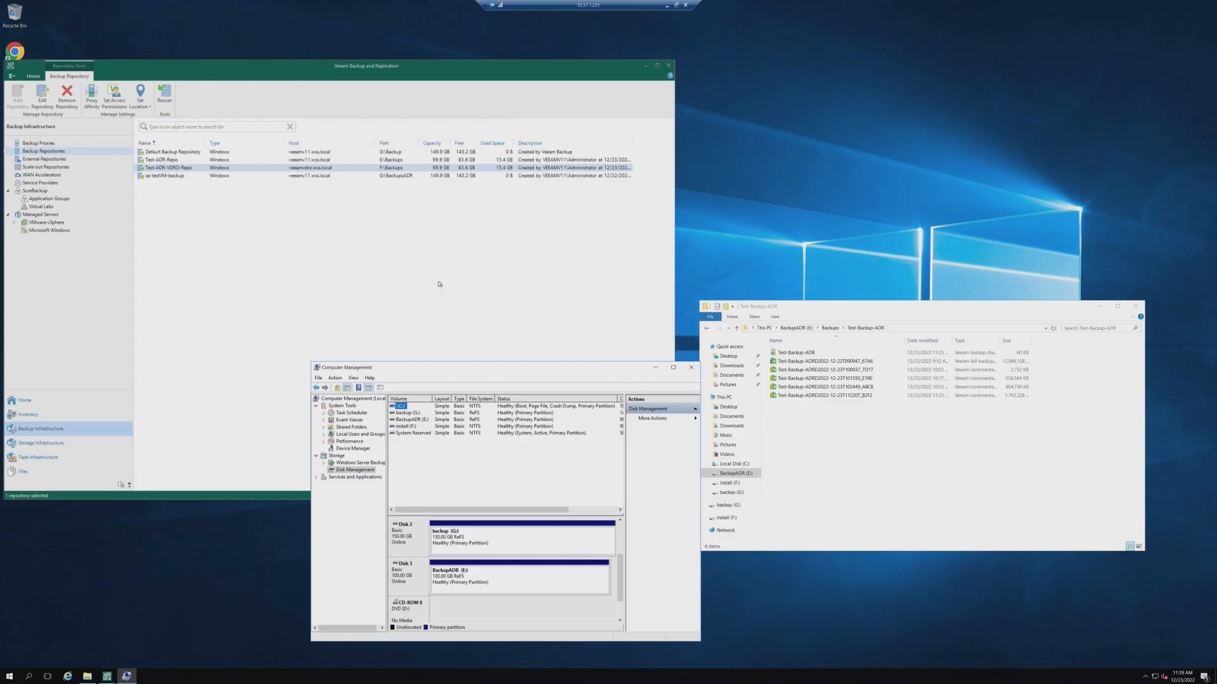
# Step: Start a full VM restore of za-testvm1 from the imported disk backups, inspect its available restore points, and cancel
pyautogui.click(161, 162)
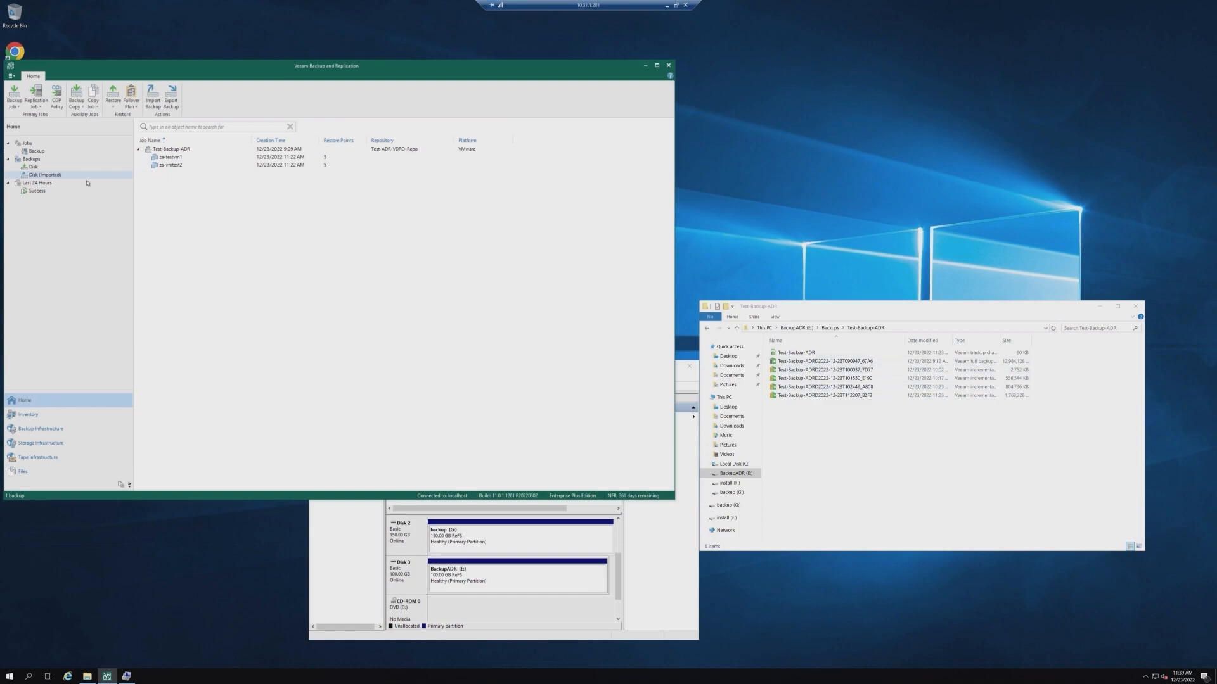
pyautogui.click(52, 169)
pyautogui.rightClick(171, 159)
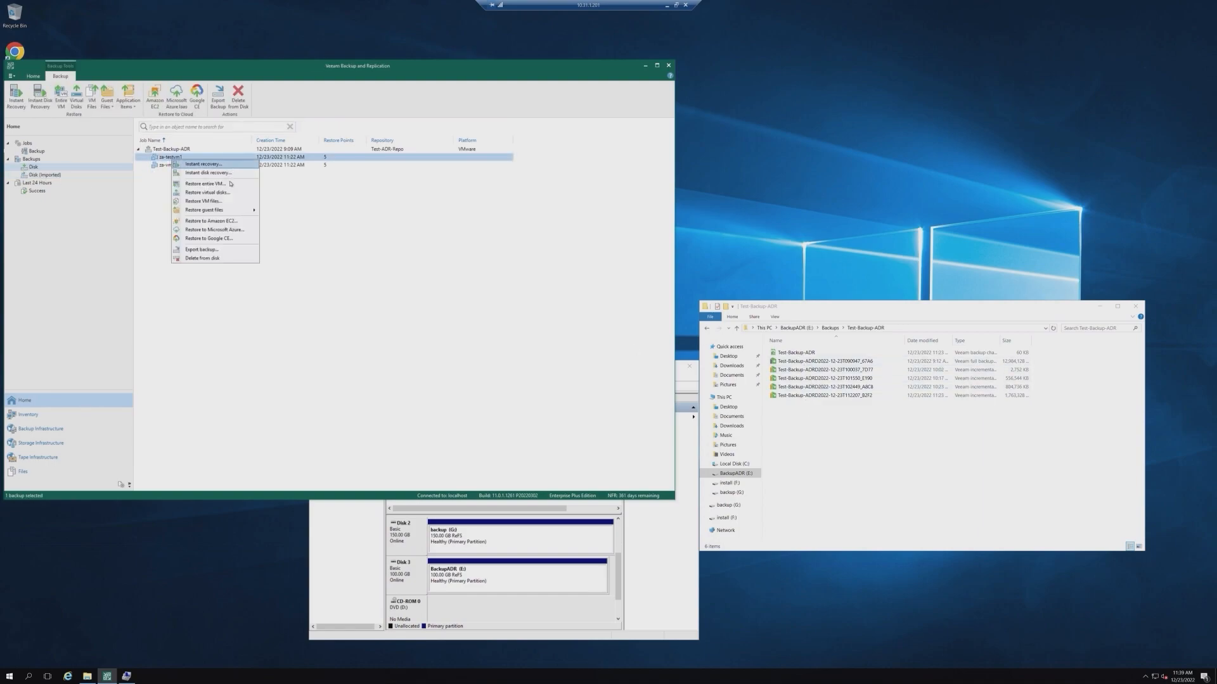
pyautogui.click(230, 187)
pyautogui.click(574, 305)
pyautogui.click(736, 306)
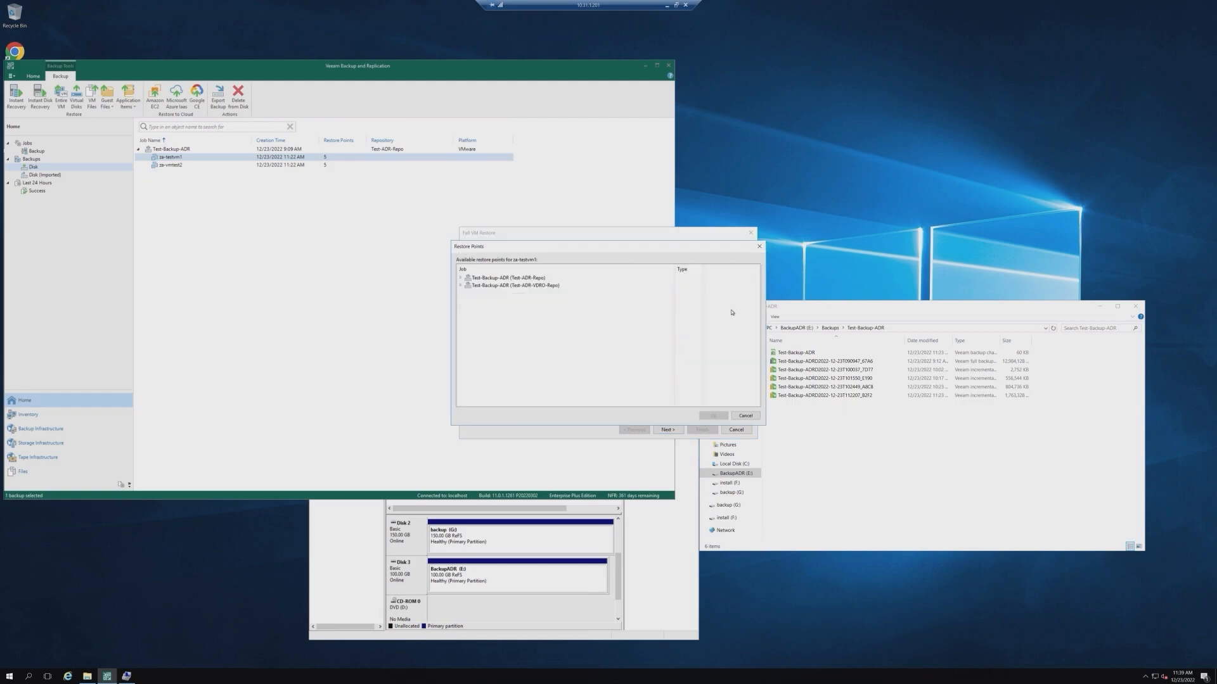
pyautogui.click(460, 279)
pyautogui.click(751, 416)
pyautogui.click(737, 429)
pyautogui.click(616, 350)
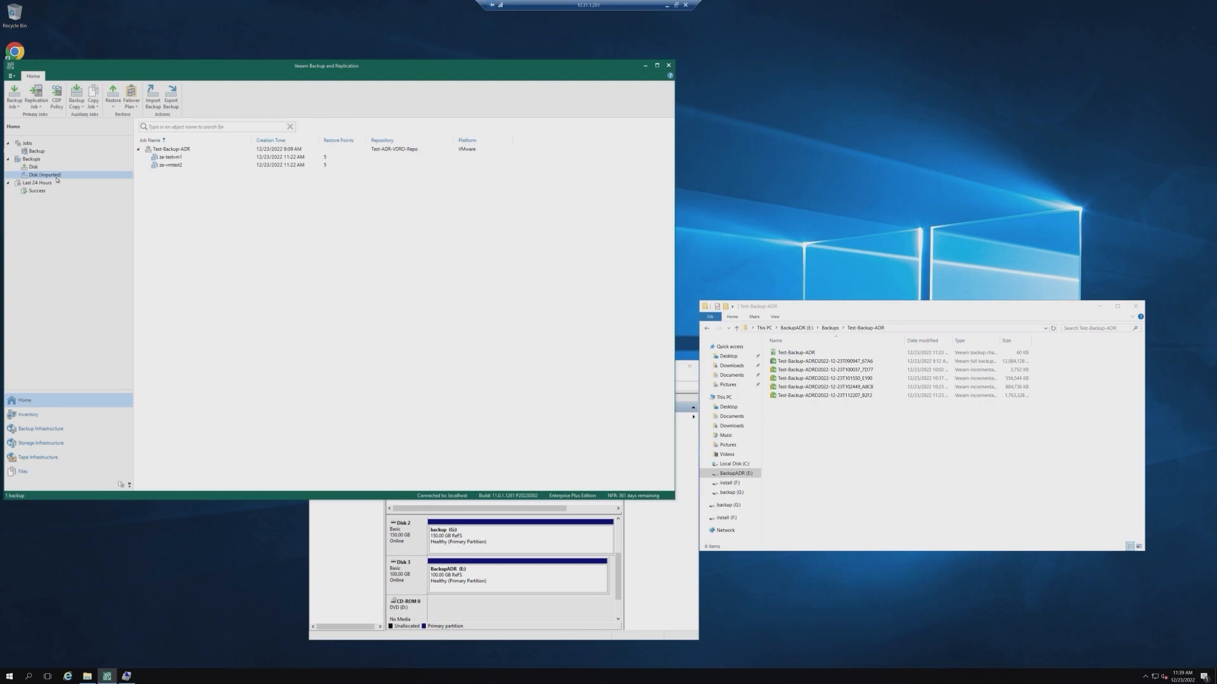
# Step: Open the Full VM Restore wizard for za-testvm1, step through to the restore mode page, and exit without restoring
pyautogui.moveTo(382, 67); pyautogui.dragTo(689, 186)
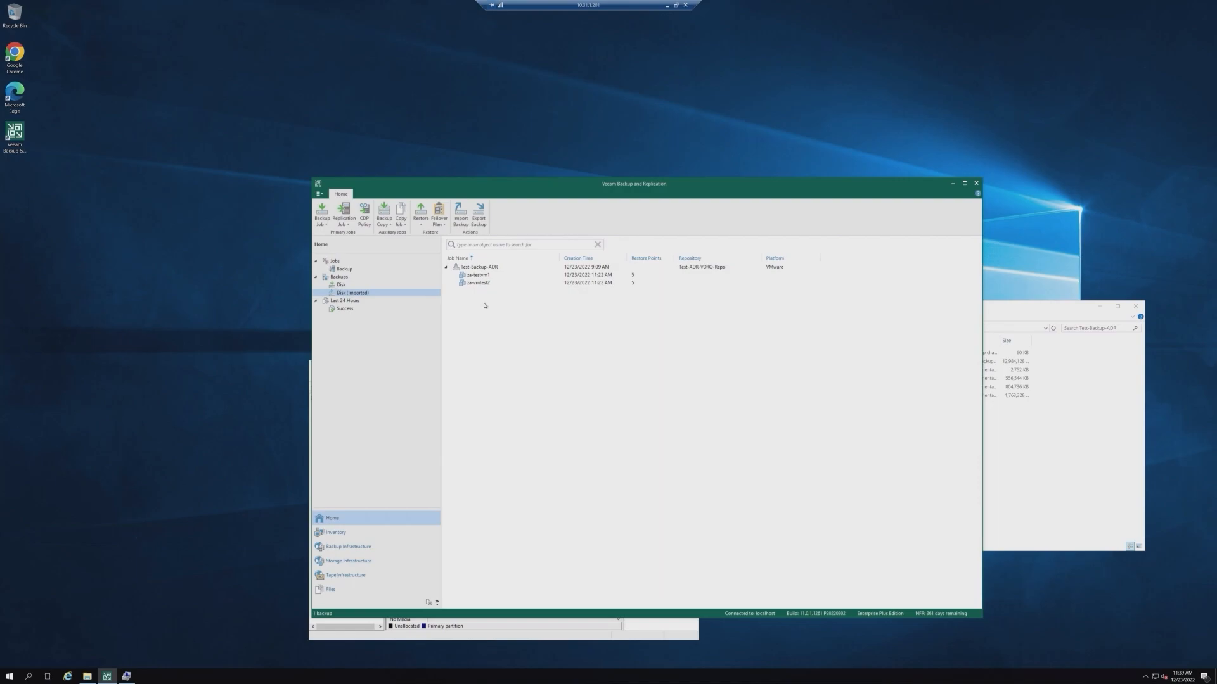
pyautogui.rightClick(480, 275)
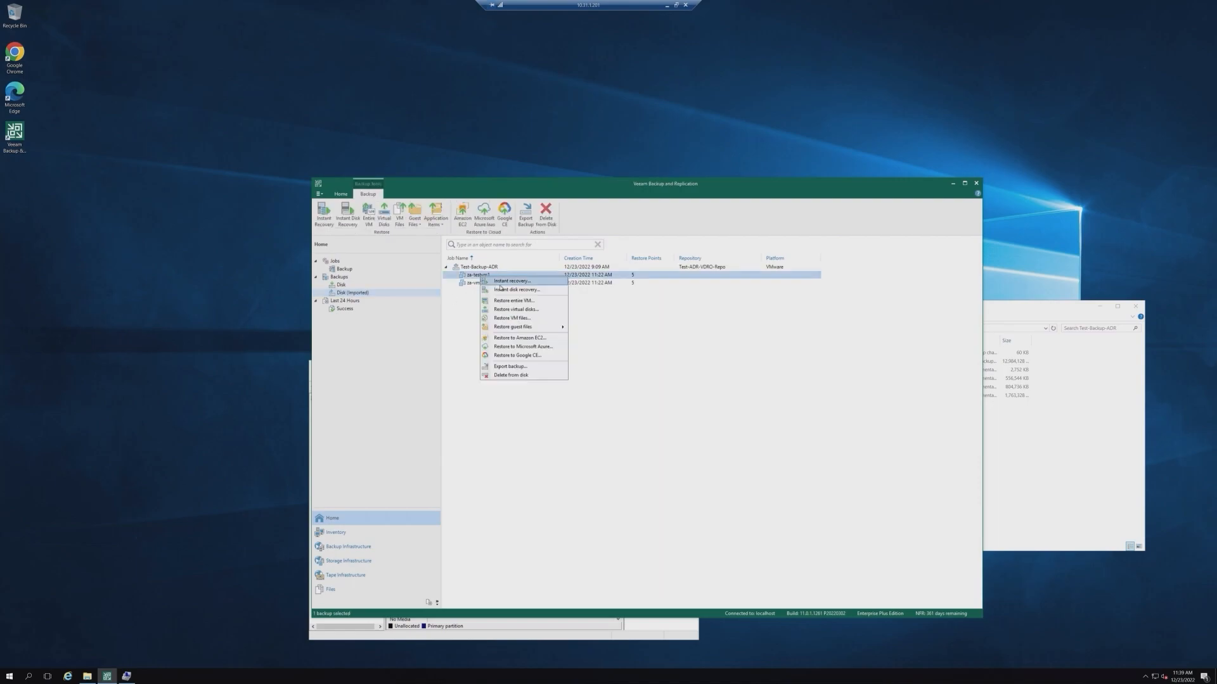
pyautogui.click(523, 311)
pyautogui.click(603, 306)
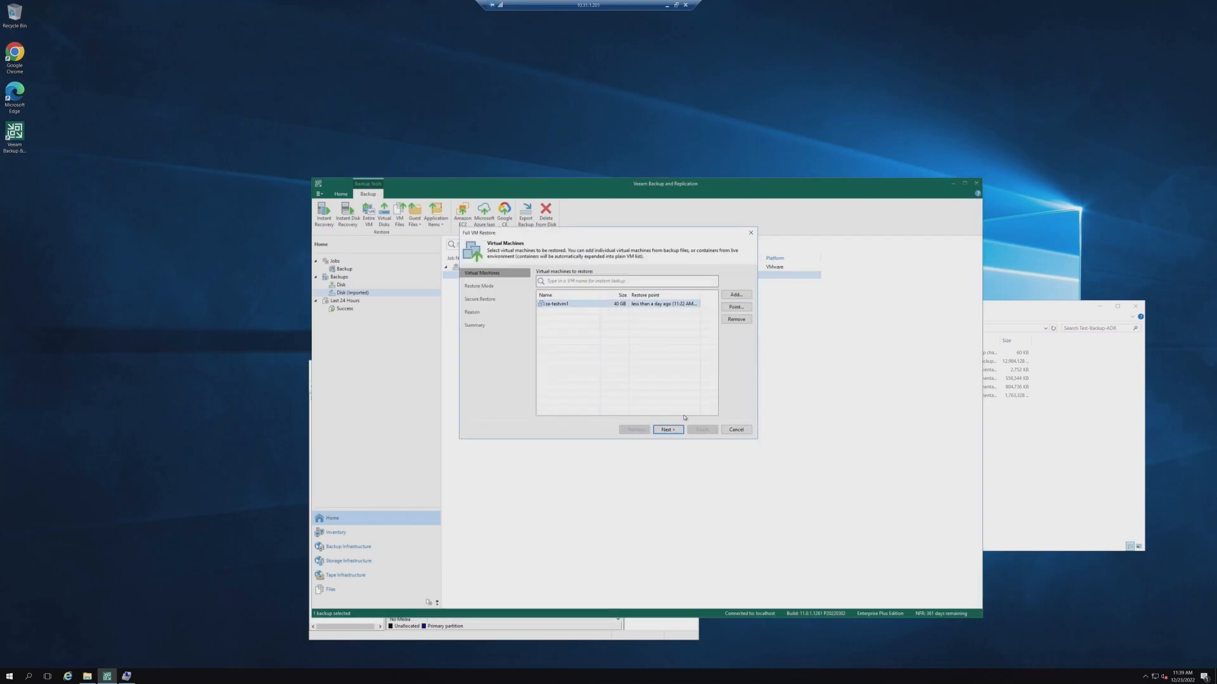
pyautogui.click(672, 429)
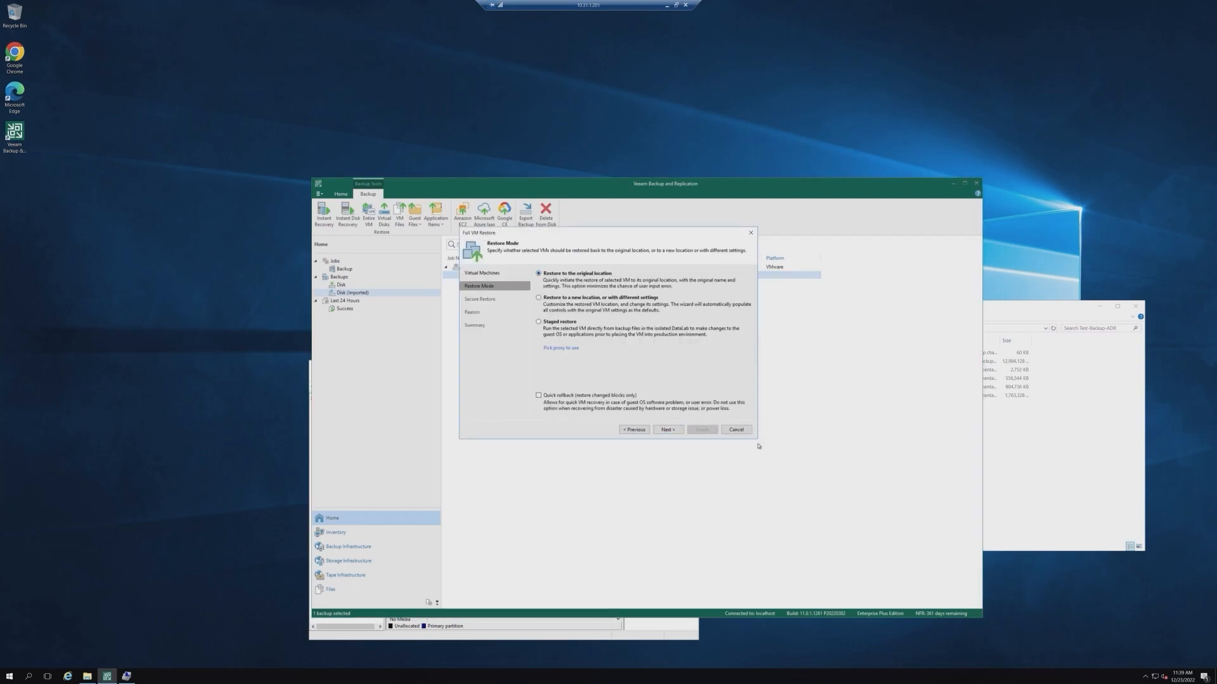
pyautogui.click(738, 431)
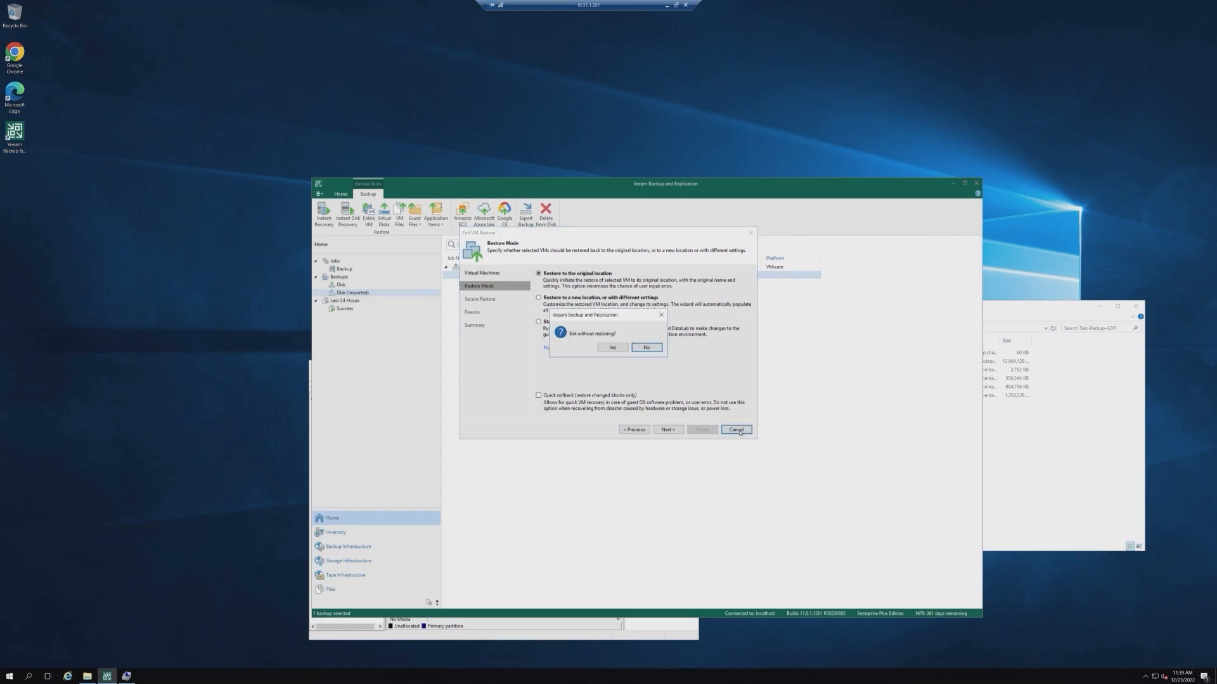
pyautogui.click(612, 347)
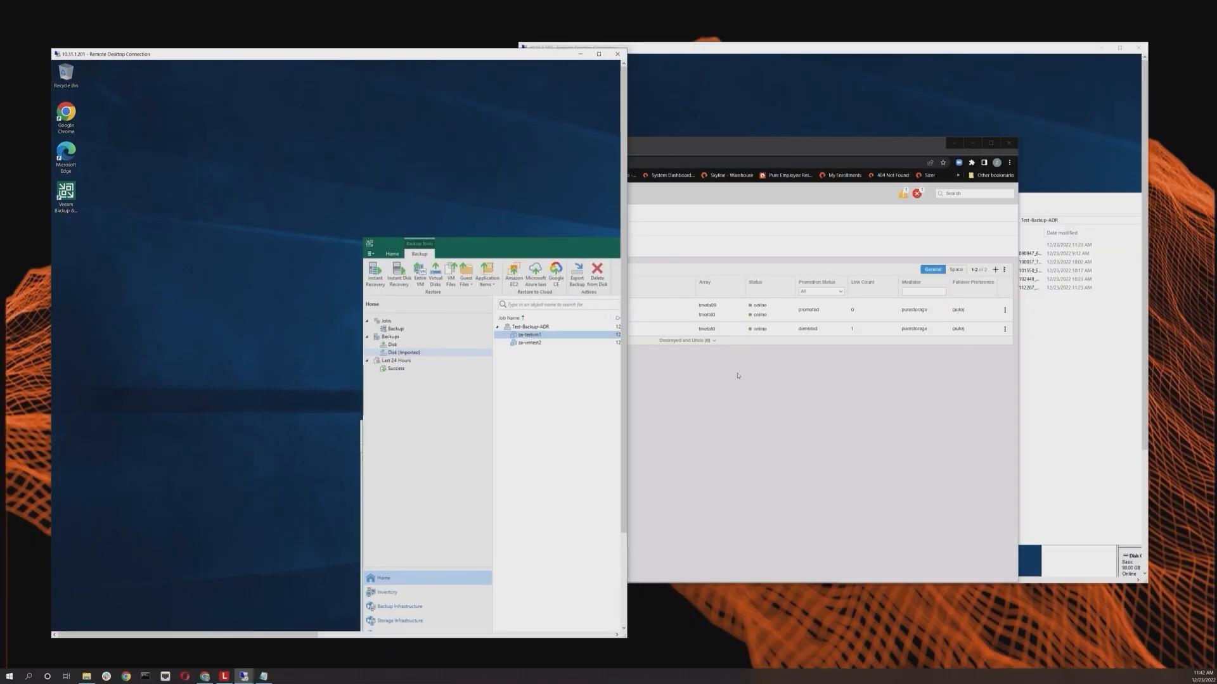
# Step: On the second Veeam server, take the BackupADR disk (Disk 2) offline in Disk Management and bring it back online
pyautogui.click(885, 396)
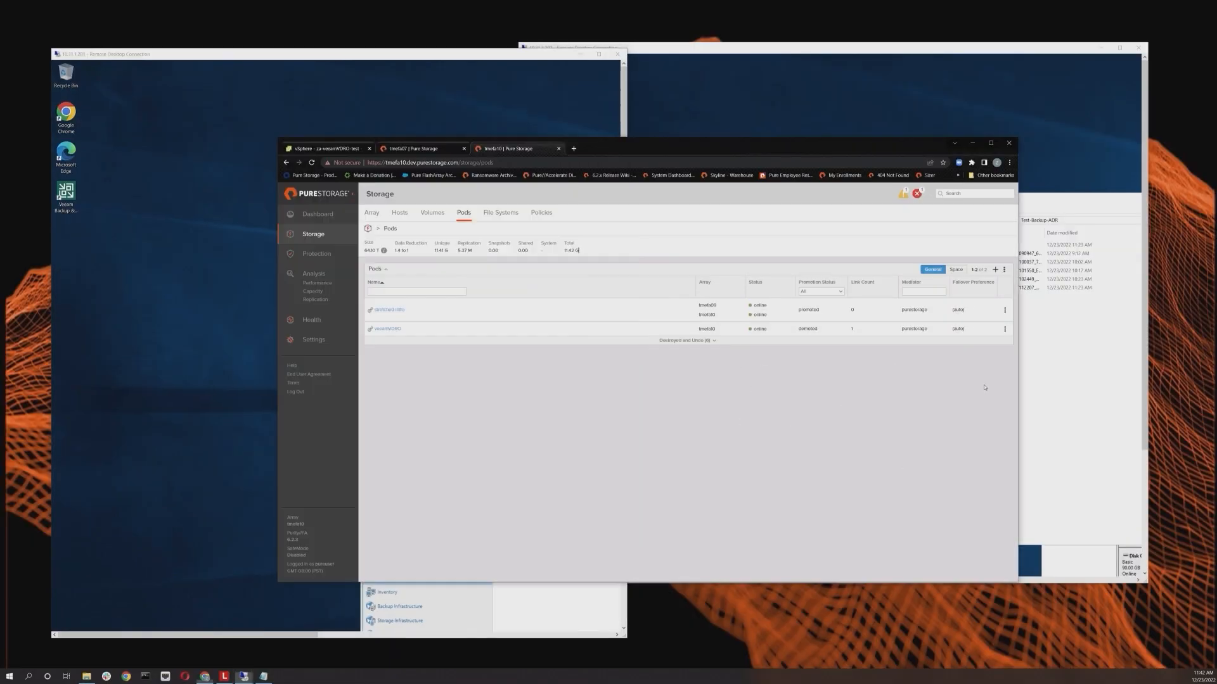
pyautogui.click(972, 143)
pyautogui.click(1120, 48)
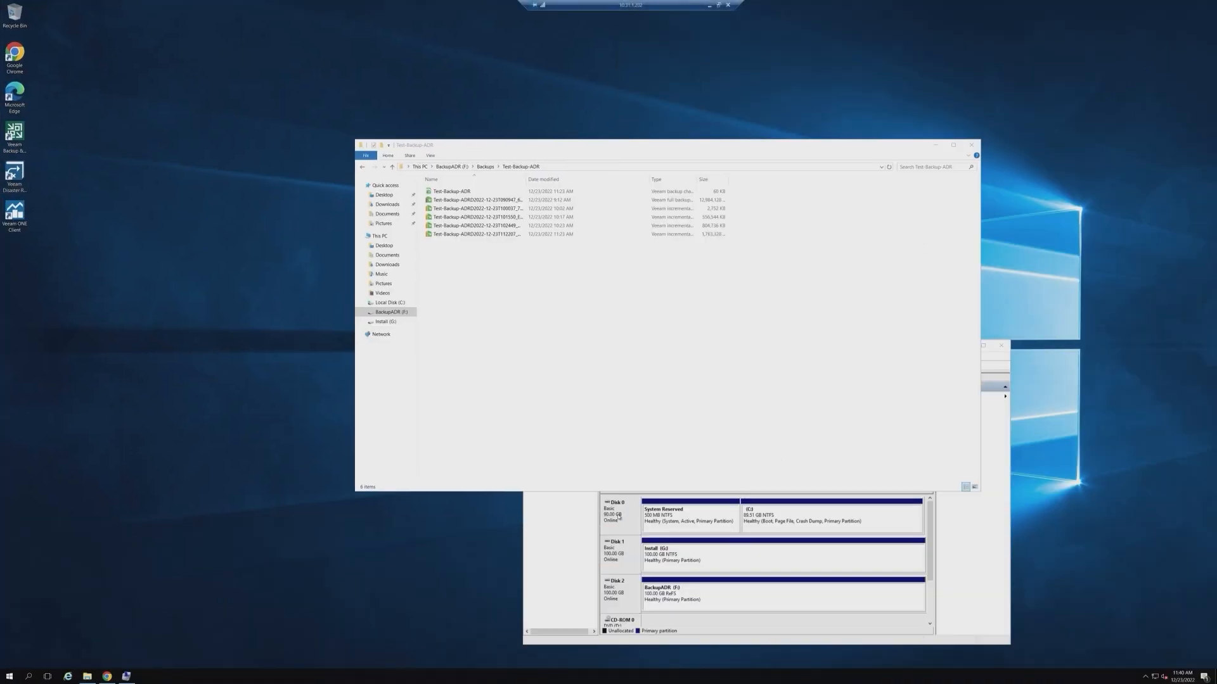
pyautogui.click(618, 552)
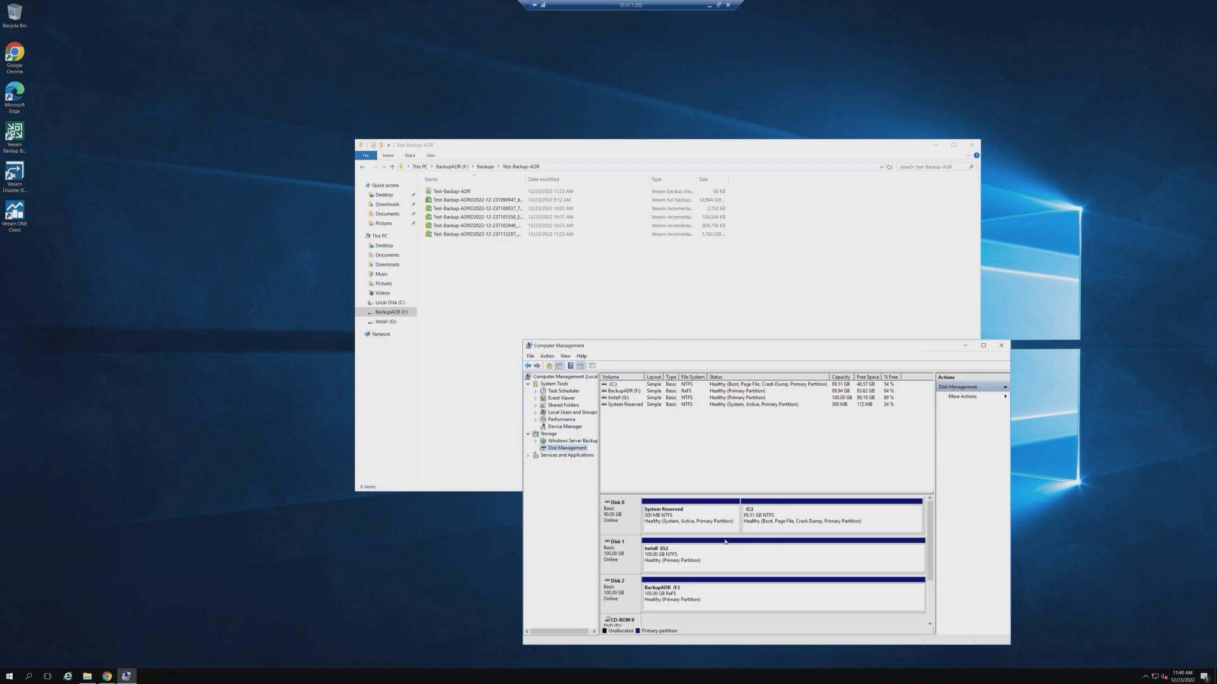
pyautogui.rightClick(629, 601)
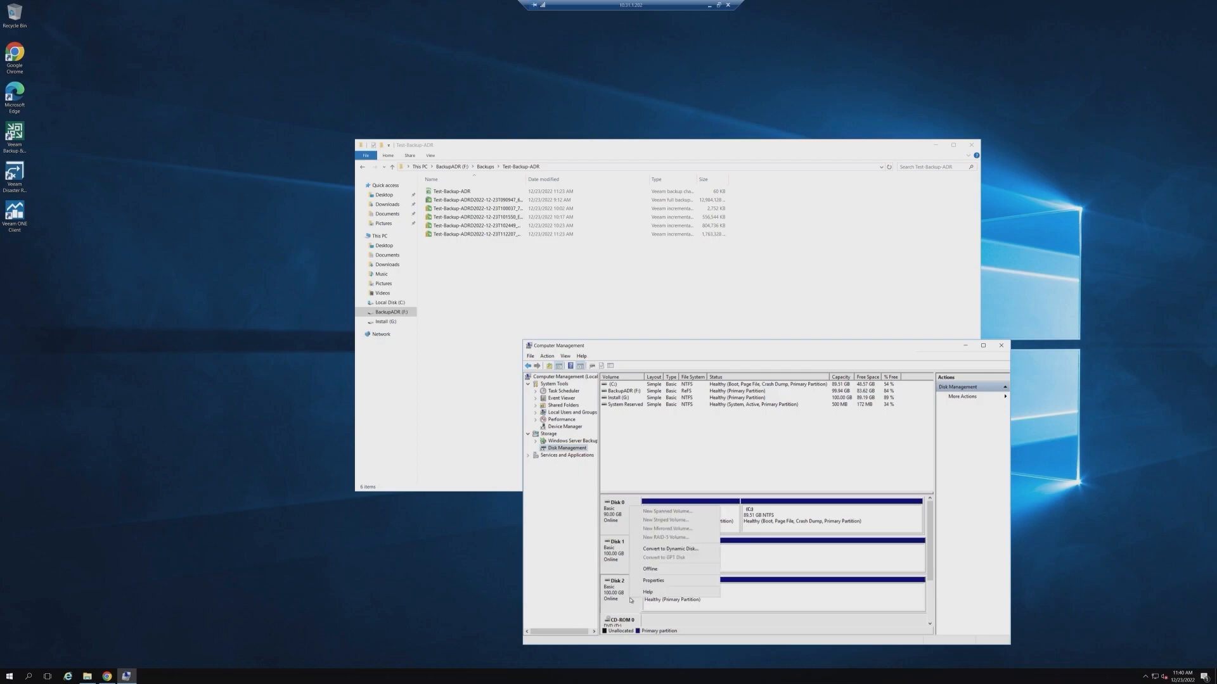
pyautogui.click(653, 574)
pyautogui.rightClick(632, 592)
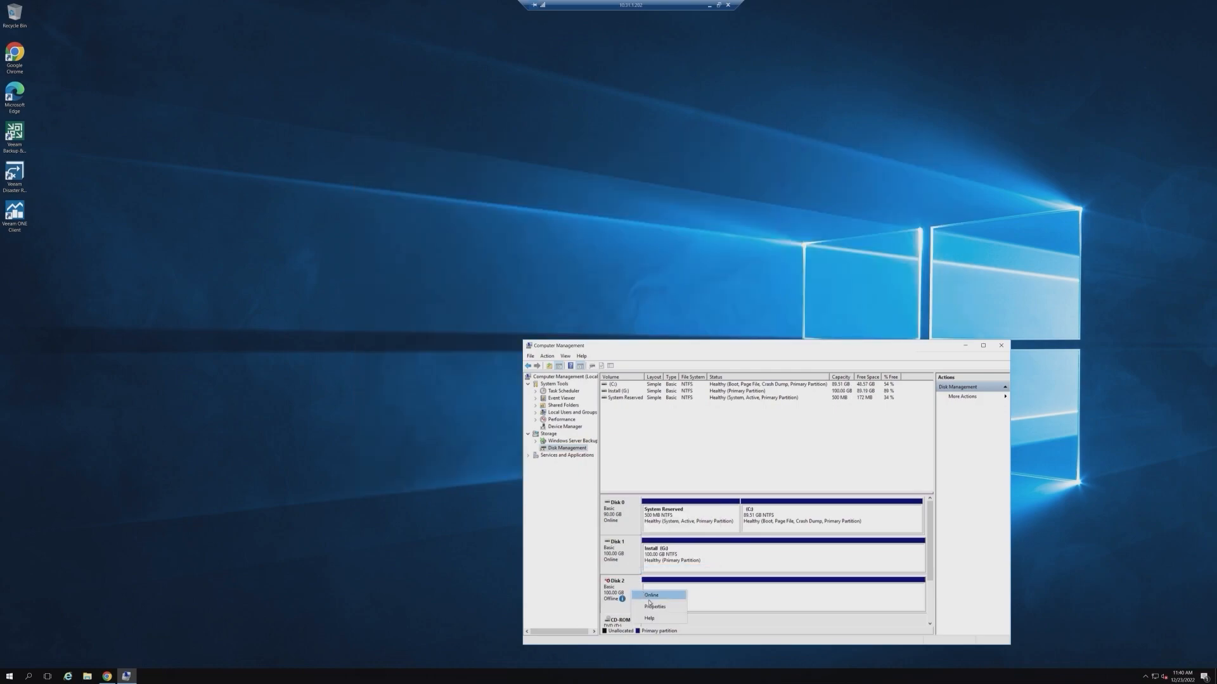
pyautogui.click(651, 596)
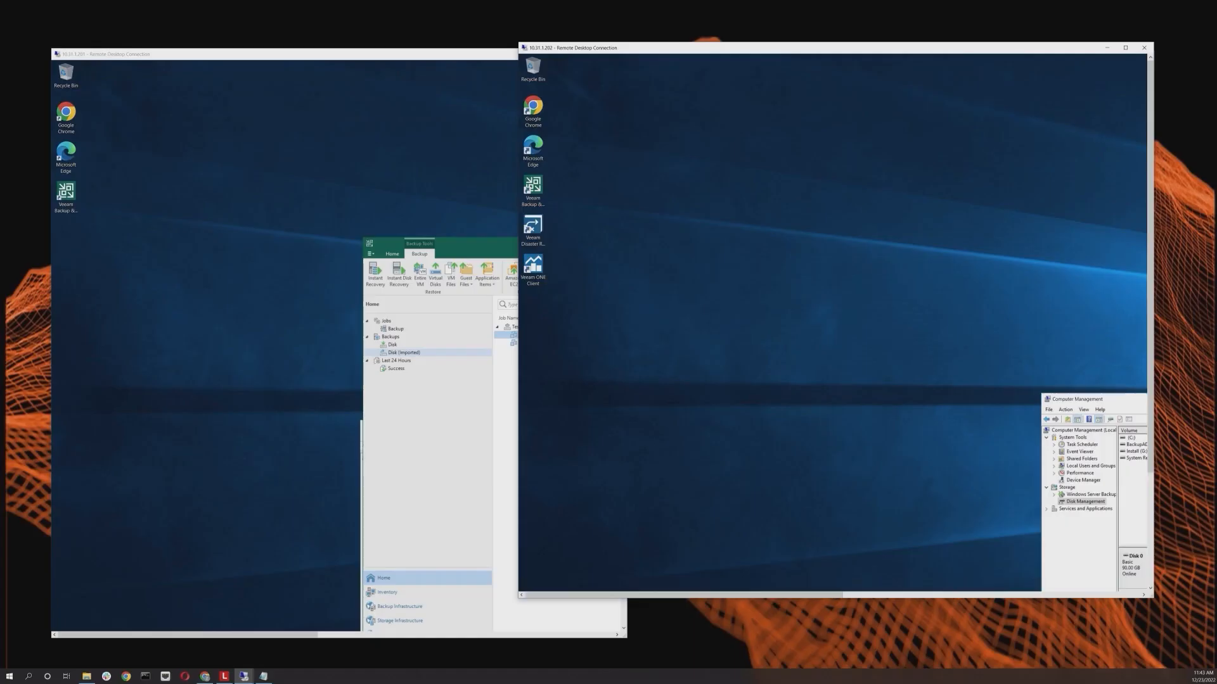
# Step: Open the VM files restore wizard for za-testvm1, browse its restore points and destination, then exit without restoring
pyautogui.click(313, 338)
pyautogui.click(599, 55)
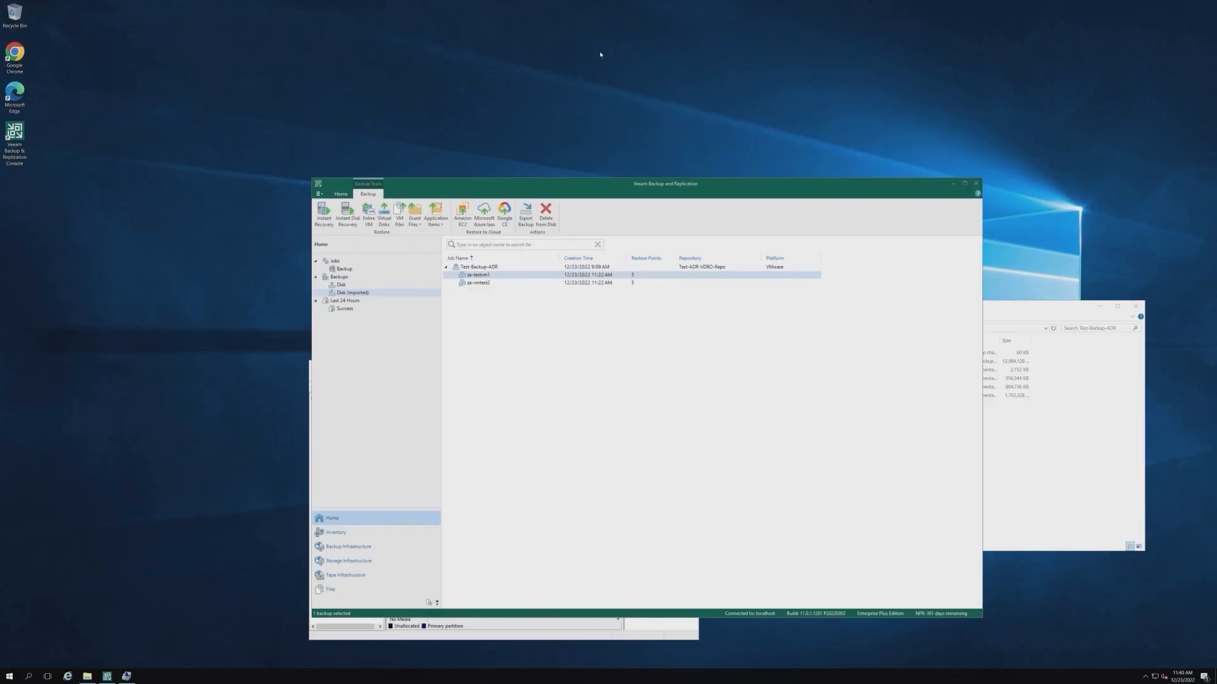
pyautogui.rightClick(476, 276)
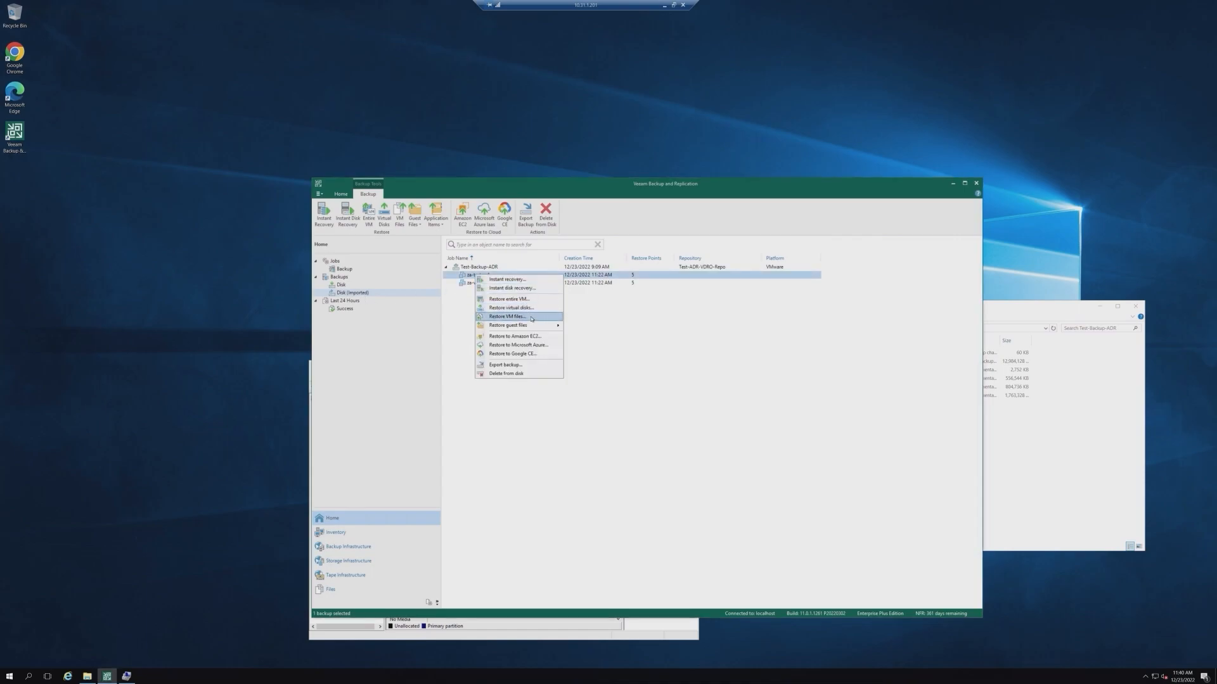
pyautogui.click(507, 316)
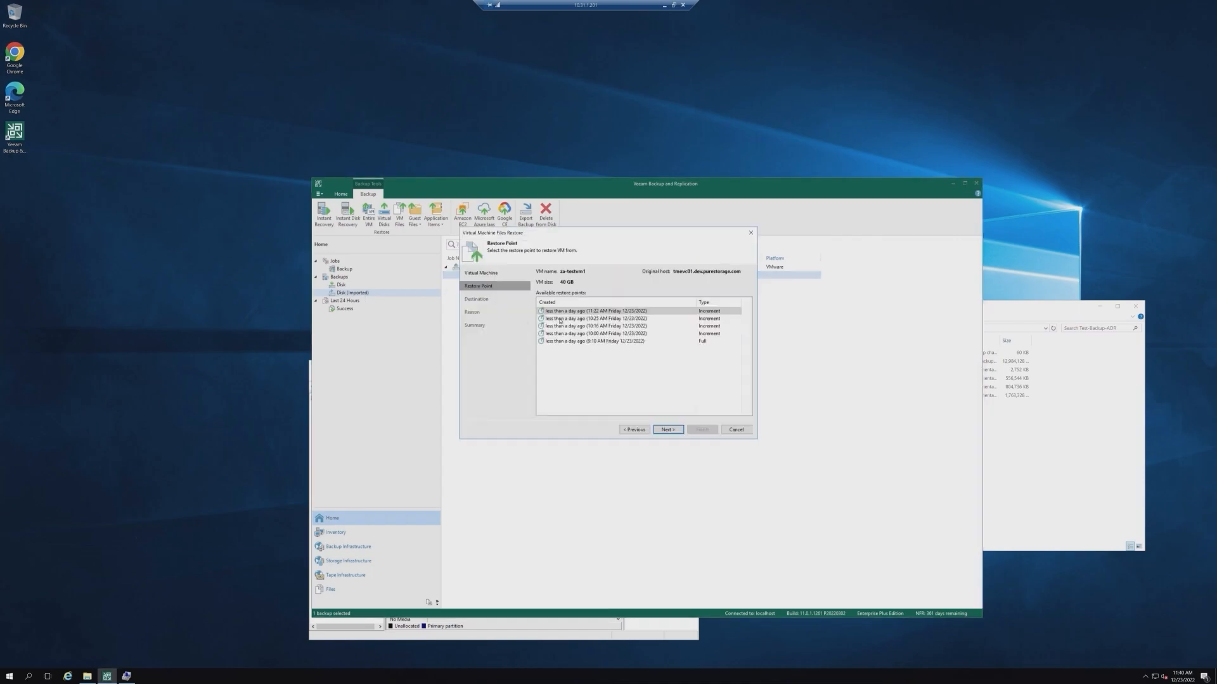
pyautogui.click(674, 431)
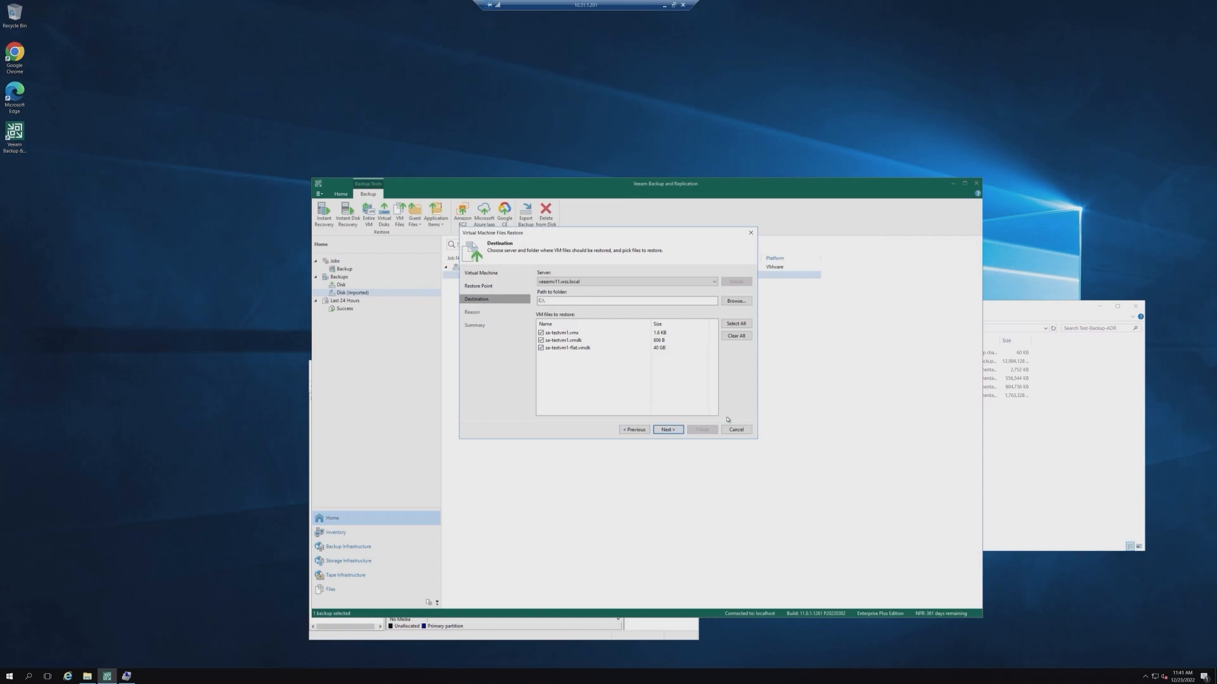
pyautogui.click(634, 430)
pyautogui.click(634, 431)
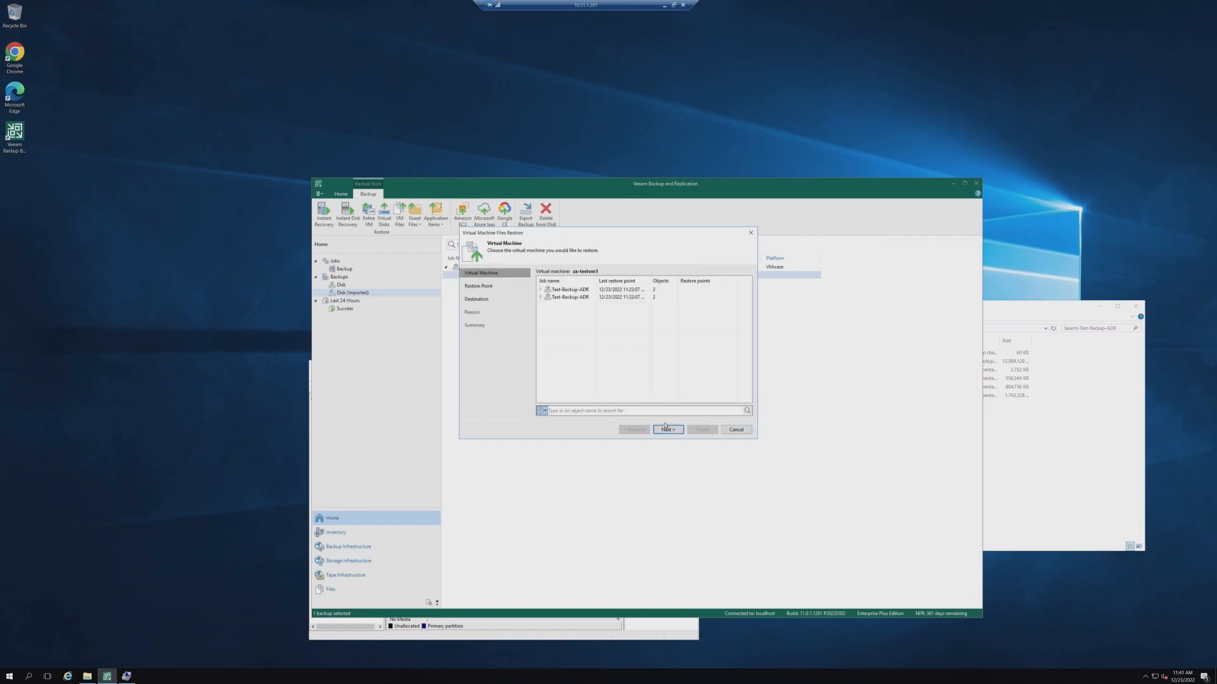
pyautogui.click(736, 430)
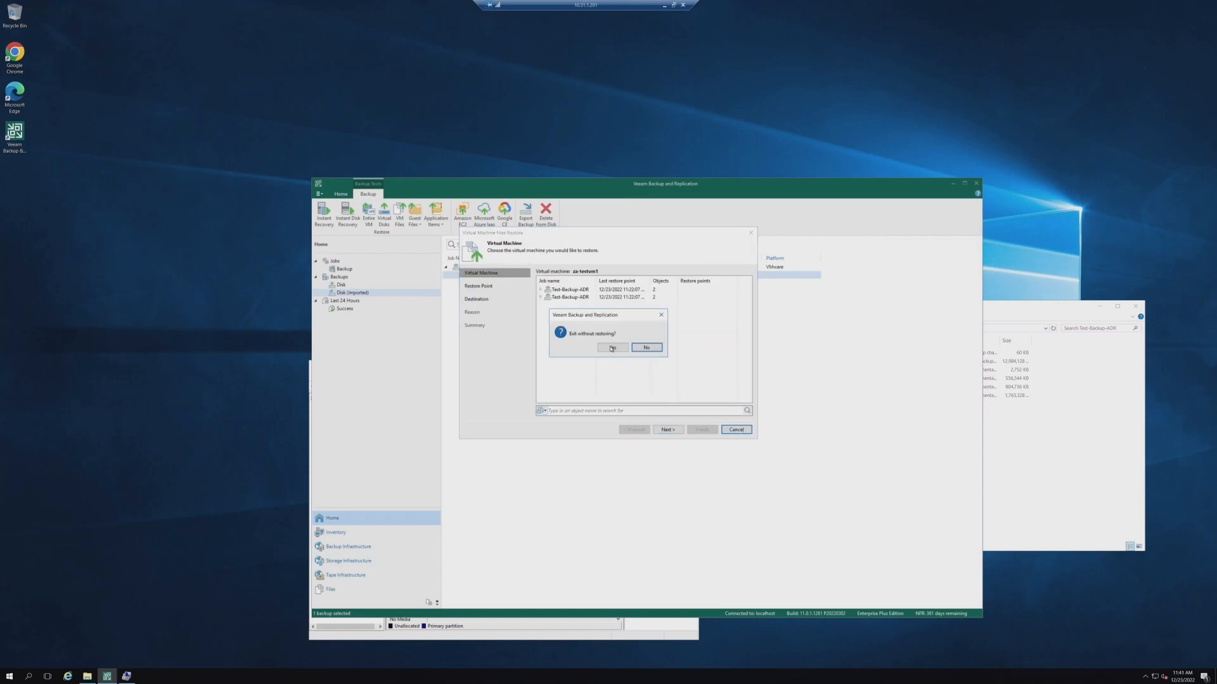
pyautogui.click(613, 348)
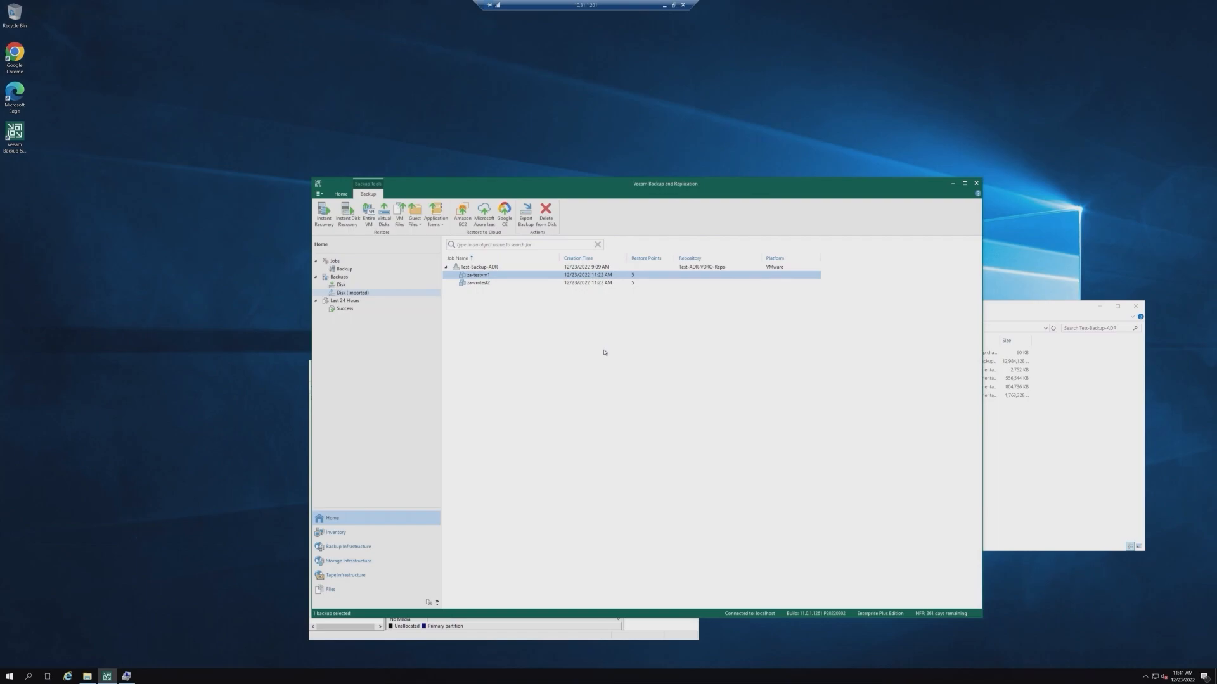
# Step: Start the Test-Backup-ADR backup job from the Backup jobs list
pyautogui.click(344, 269)
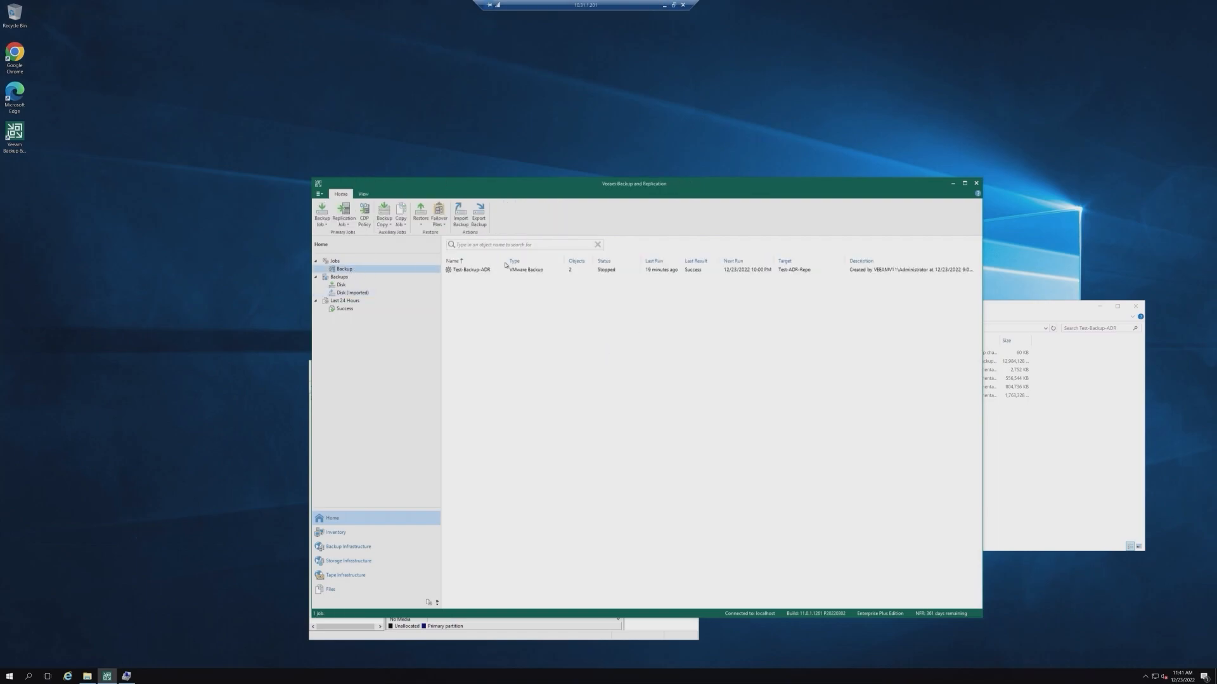
pyautogui.moveTo(639, 185); pyautogui.dragTo(562, 147)
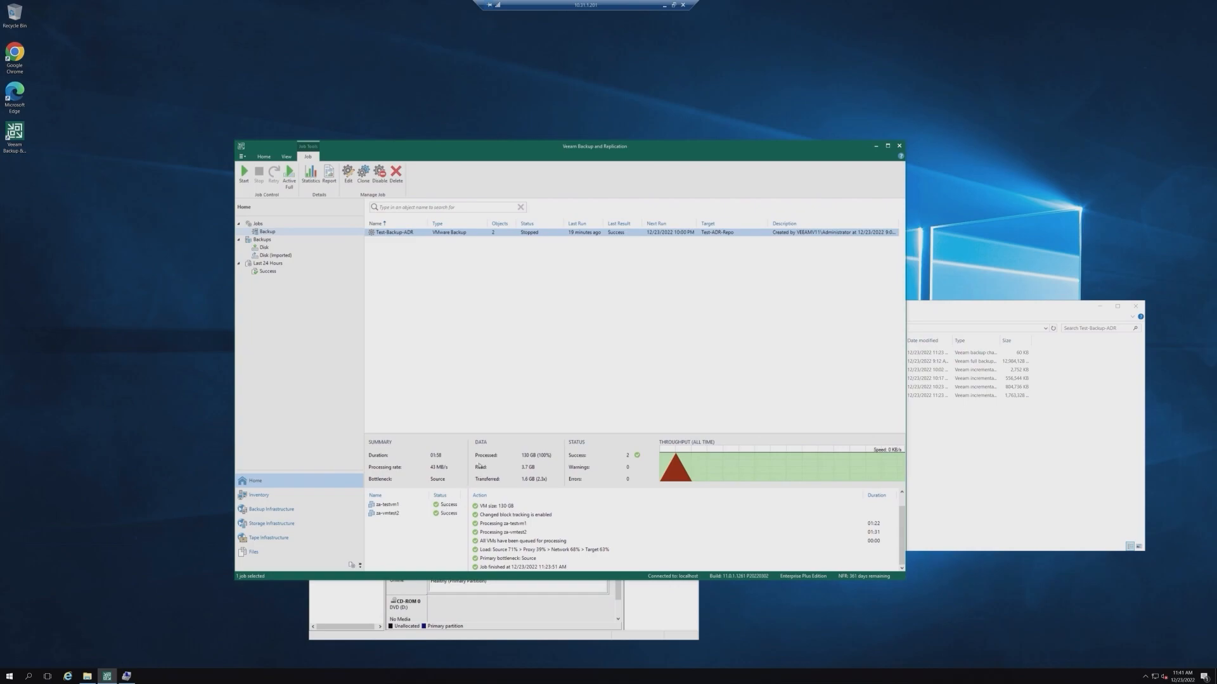
pyautogui.rightClick(408, 234)
pyautogui.click(431, 243)
# Step: On the second server, browse the BackupADR (F:) drive to the Backups\Test-Backup-ADR folder in File Explorer
pyautogui.click(938, 380)
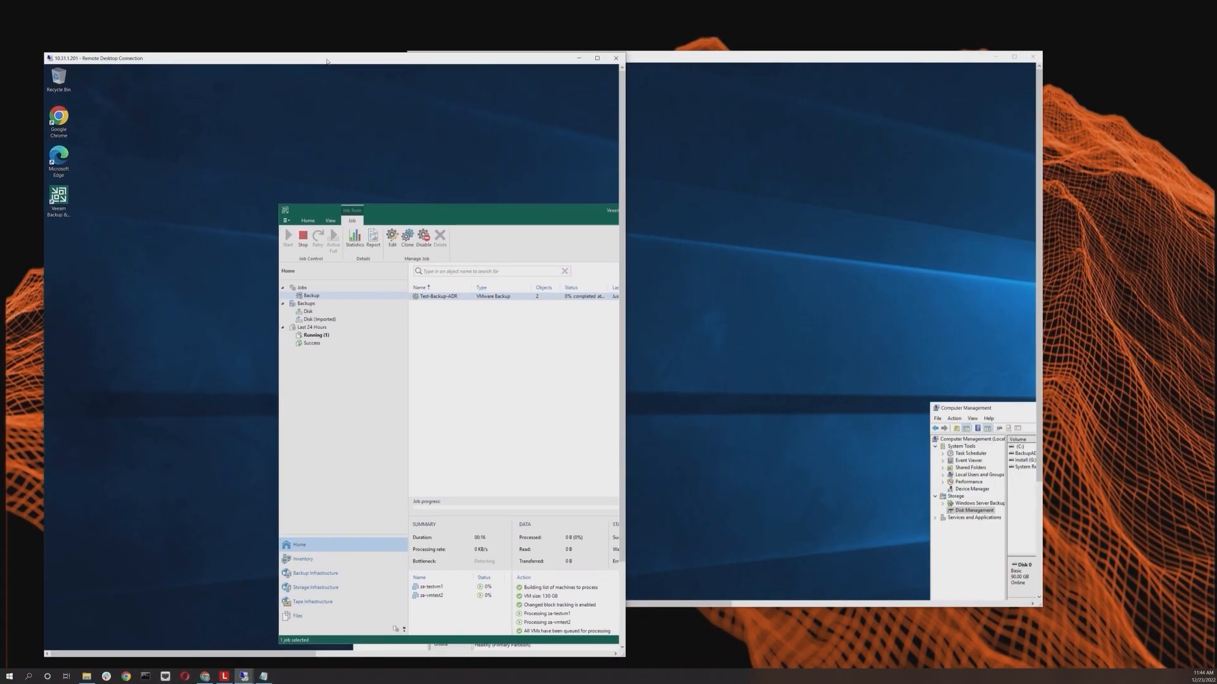
pyautogui.click(928, 195)
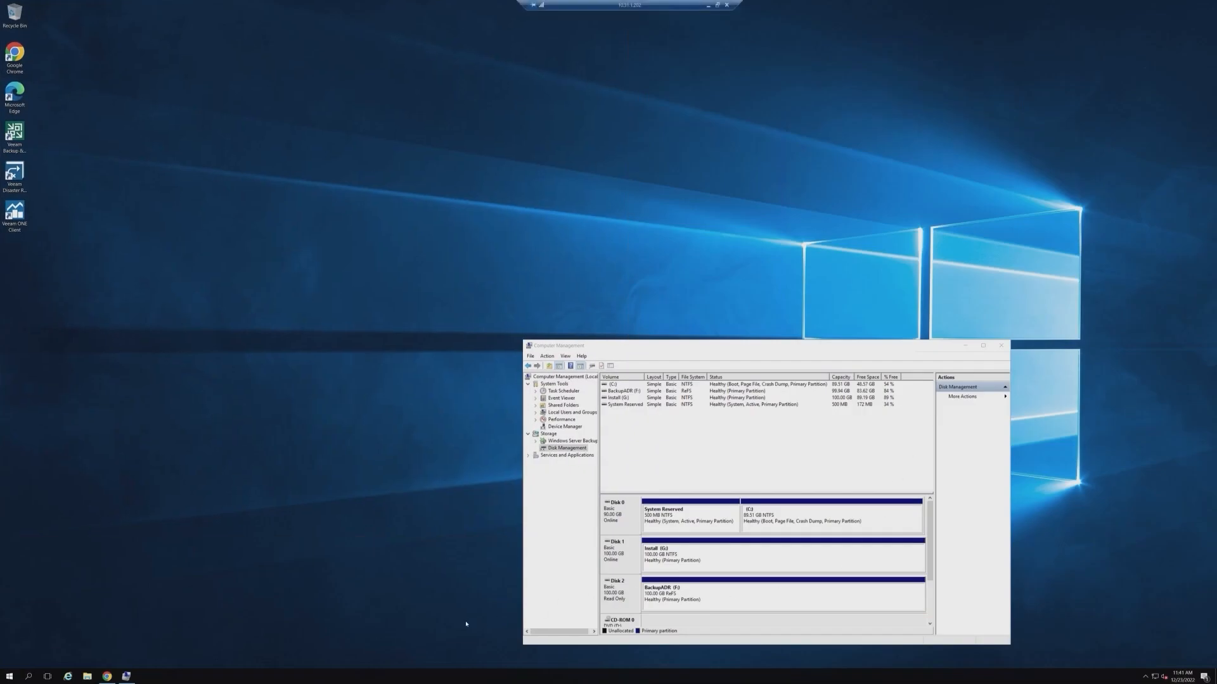
pyautogui.click(88, 676)
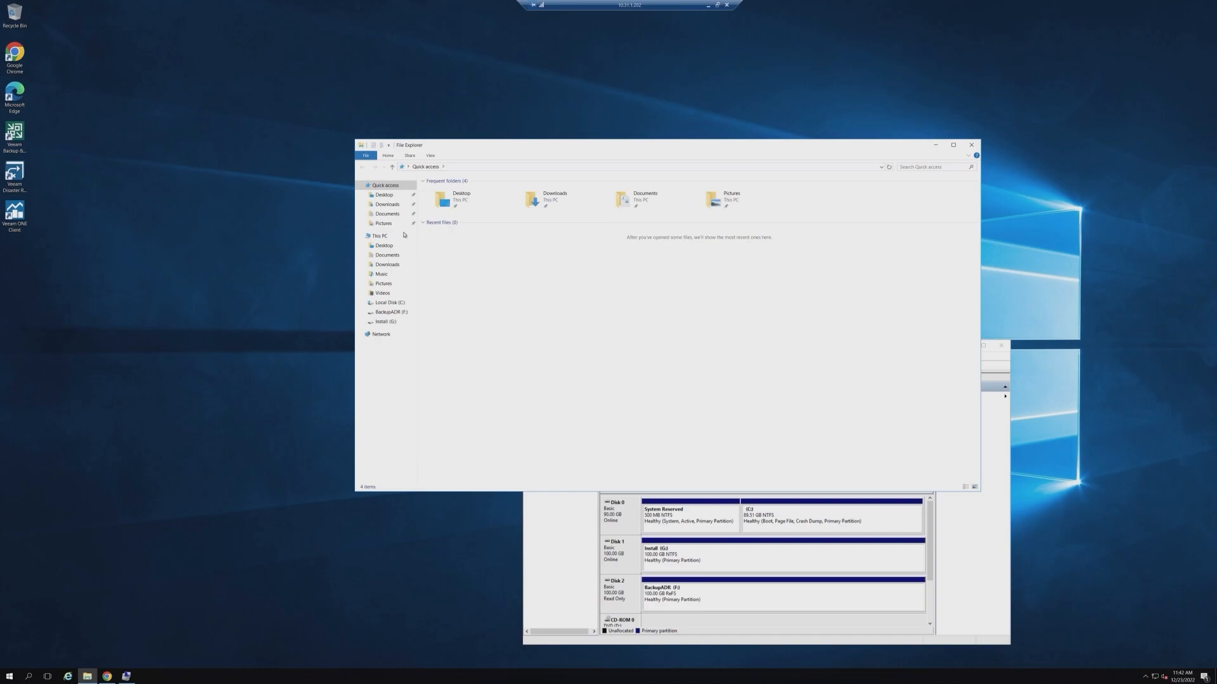
pyautogui.click(398, 313)
pyautogui.doubleClick(444, 192)
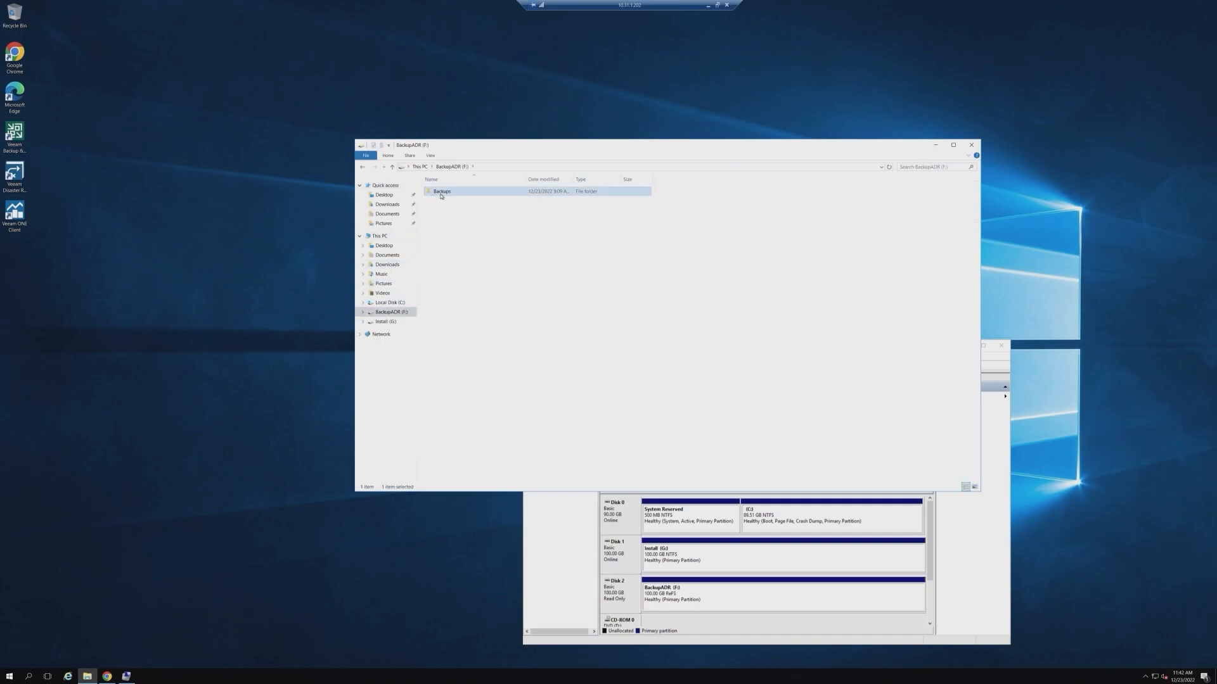
pyautogui.doubleClick(444, 191)
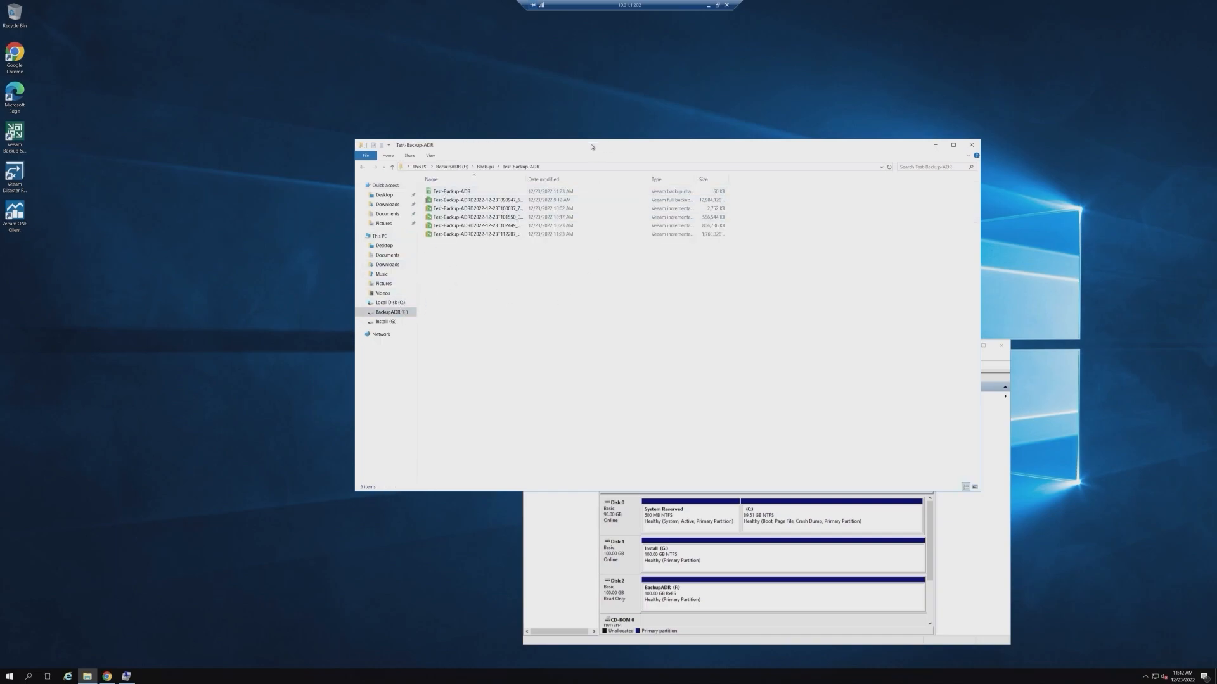
pyautogui.moveTo(588, 144); pyautogui.dragTo(724, 229)
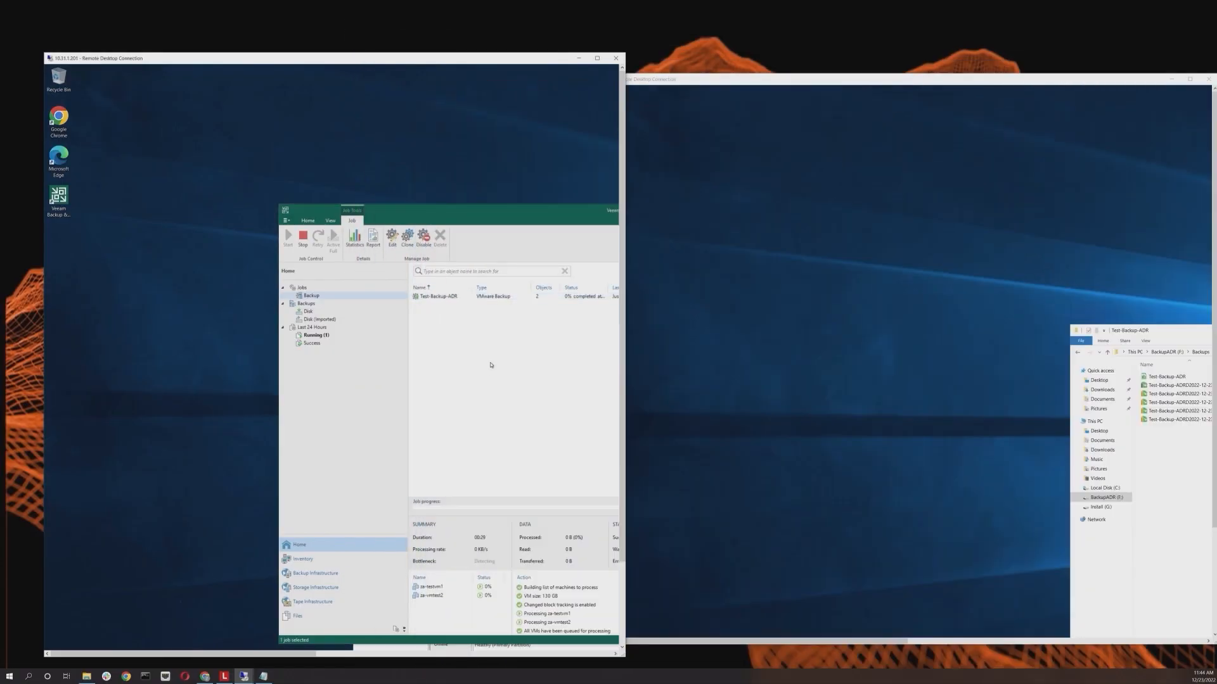
# Step: Maximize the first server's session and check the running Test-Backup-ADR job's progress
pyautogui.click(597, 57)
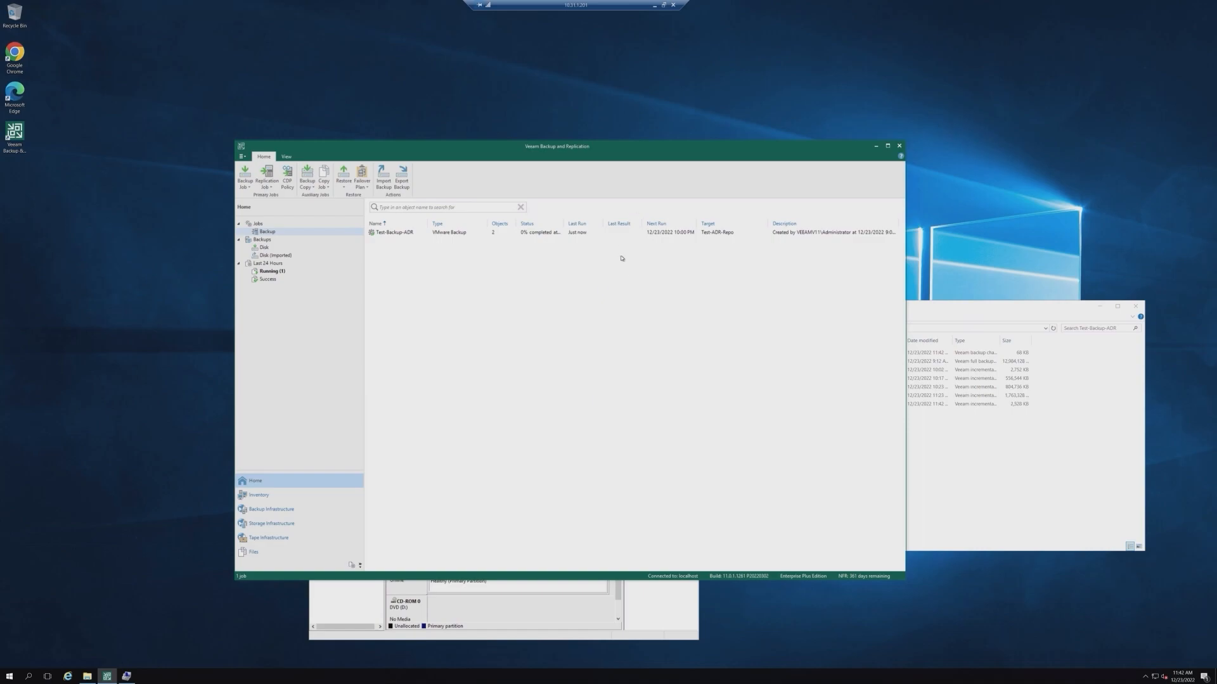
pyautogui.click(448, 233)
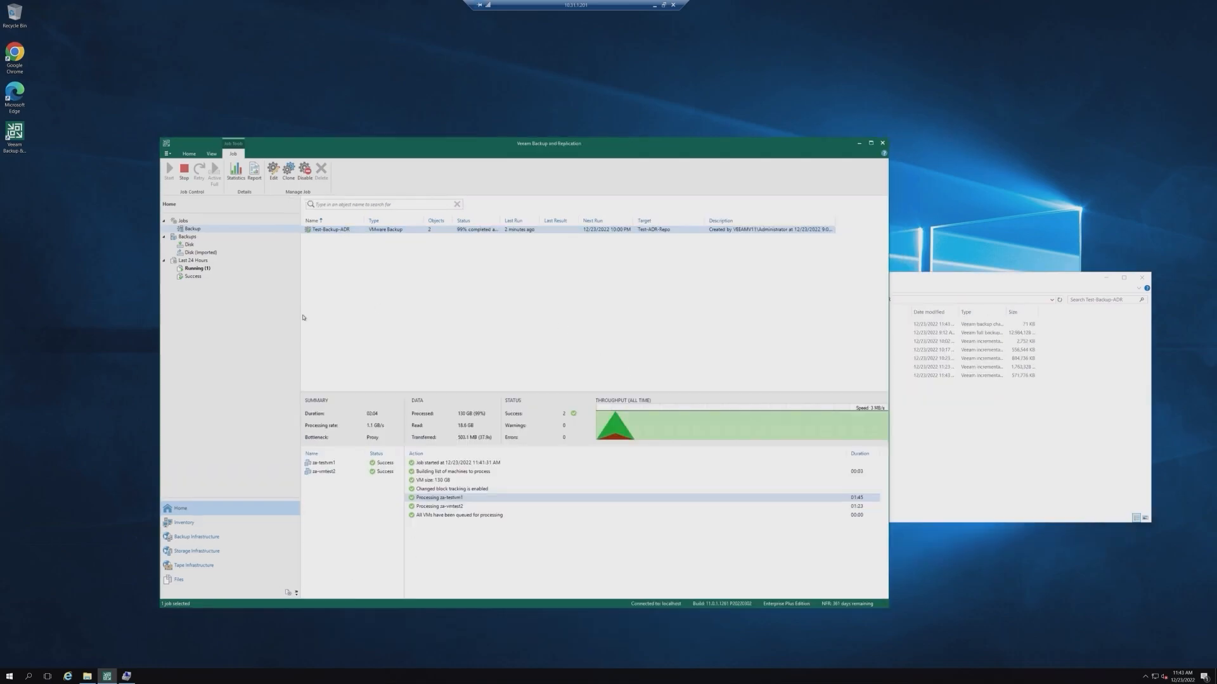
# Step: Open the full VM restore wizard for za-testvm1 from the Disk backups, browse its restore points, then exit without restoring
pyautogui.click(207, 248)
pyautogui.rightClick(327, 238)
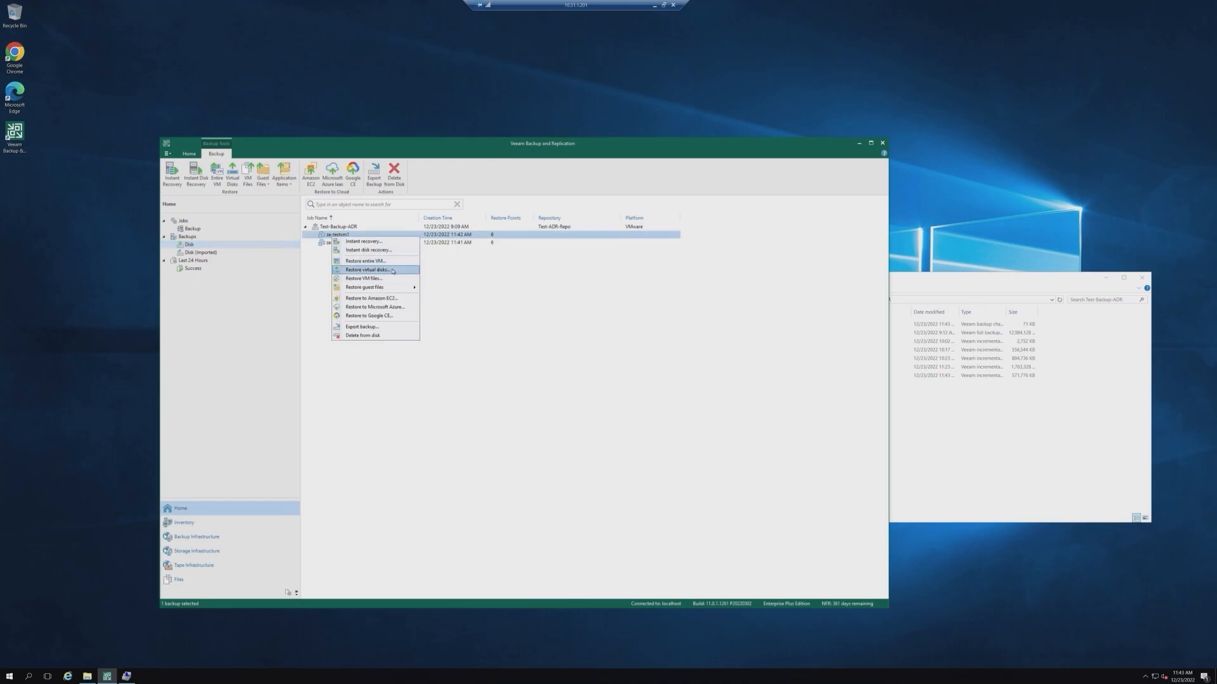
pyautogui.click(391, 261)
pyautogui.doubleClick(632, 302)
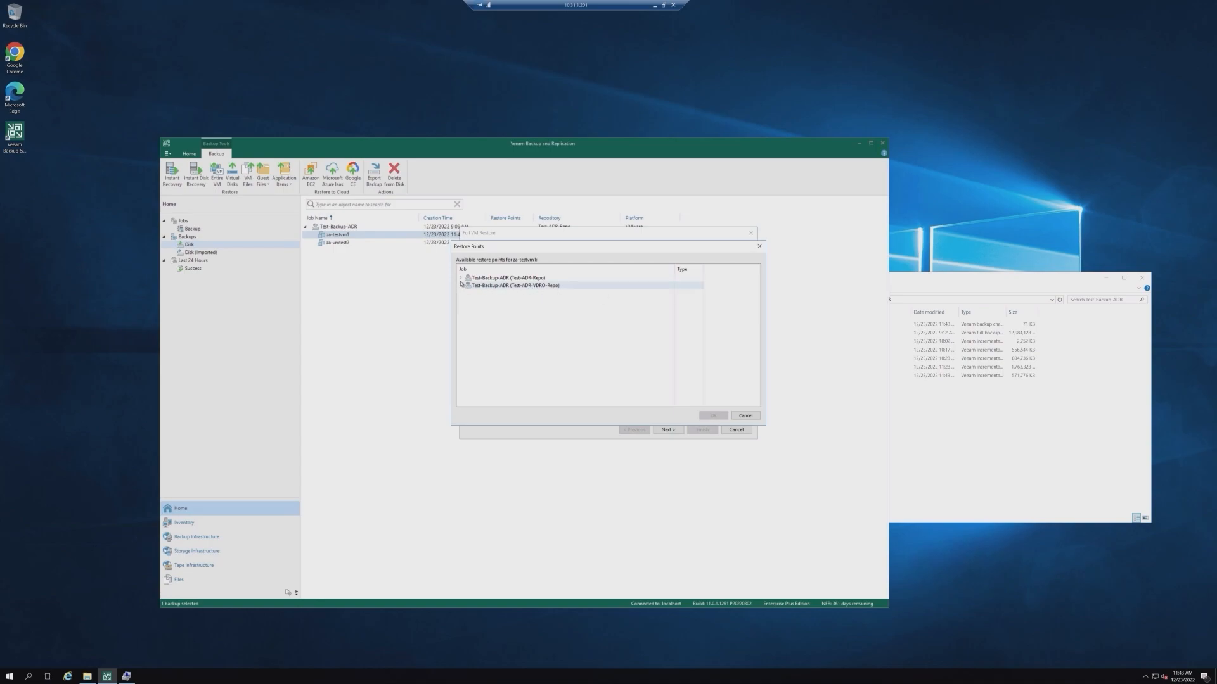
pyautogui.click(460, 278)
pyautogui.click(494, 286)
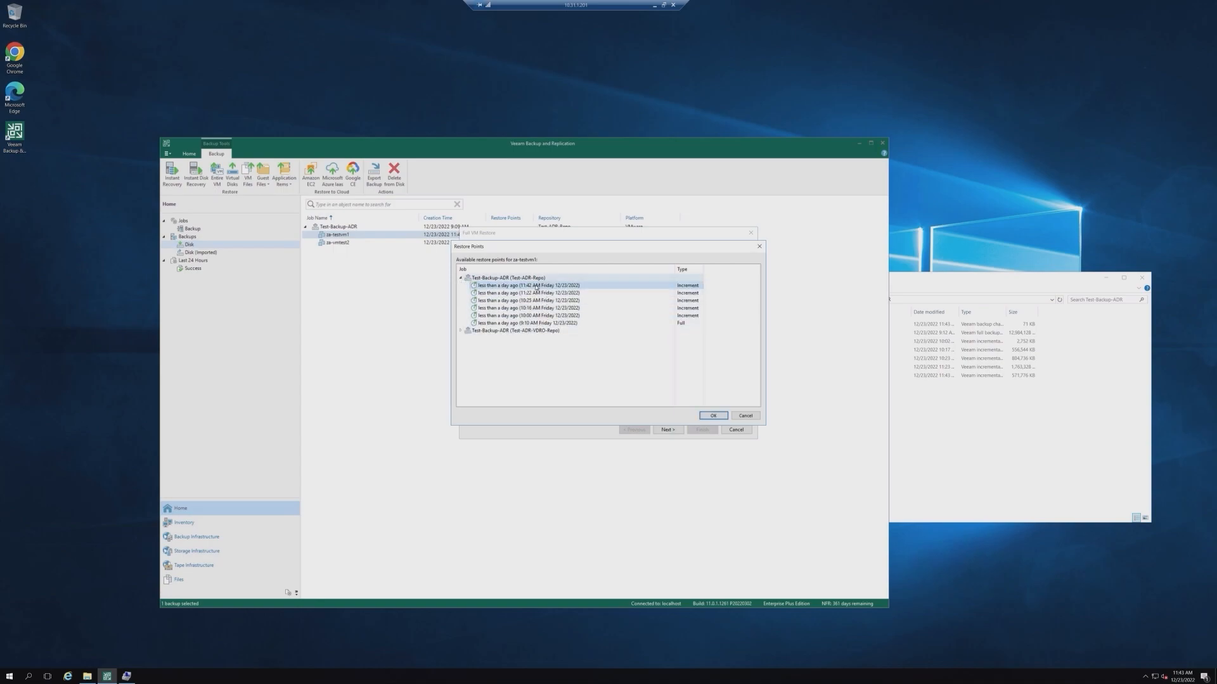
pyautogui.click(745, 416)
pyautogui.click(736, 429)
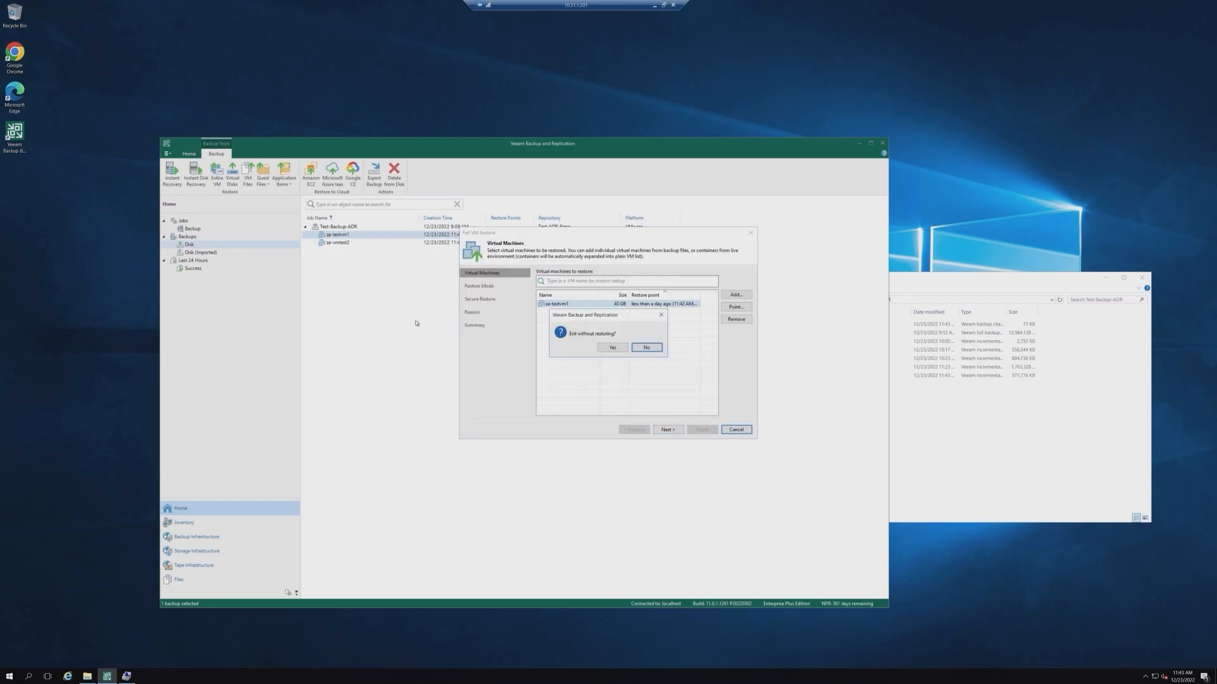
pyautogui.click(612, 347)
# Step: Open the full VM restore wizard for za-testvm1 from the Disk (Imported) backups and browse its available restore points
pyautogui.click(201, 253)
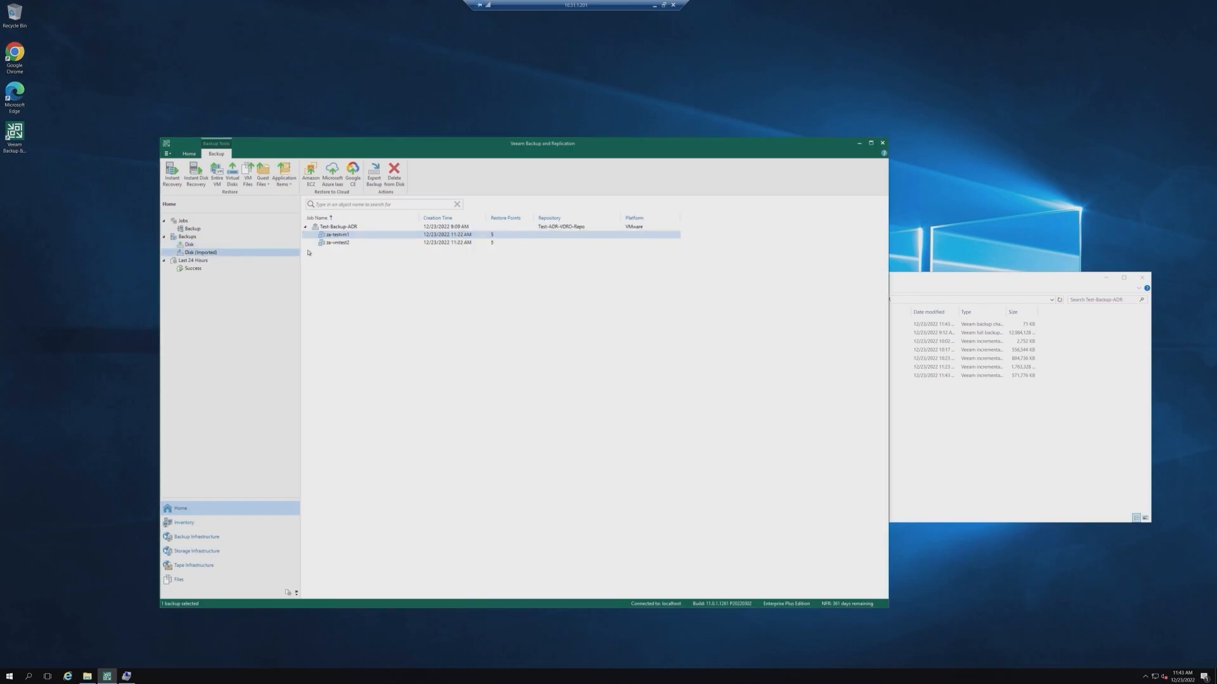
pyautogui.rightClick(339, 234)
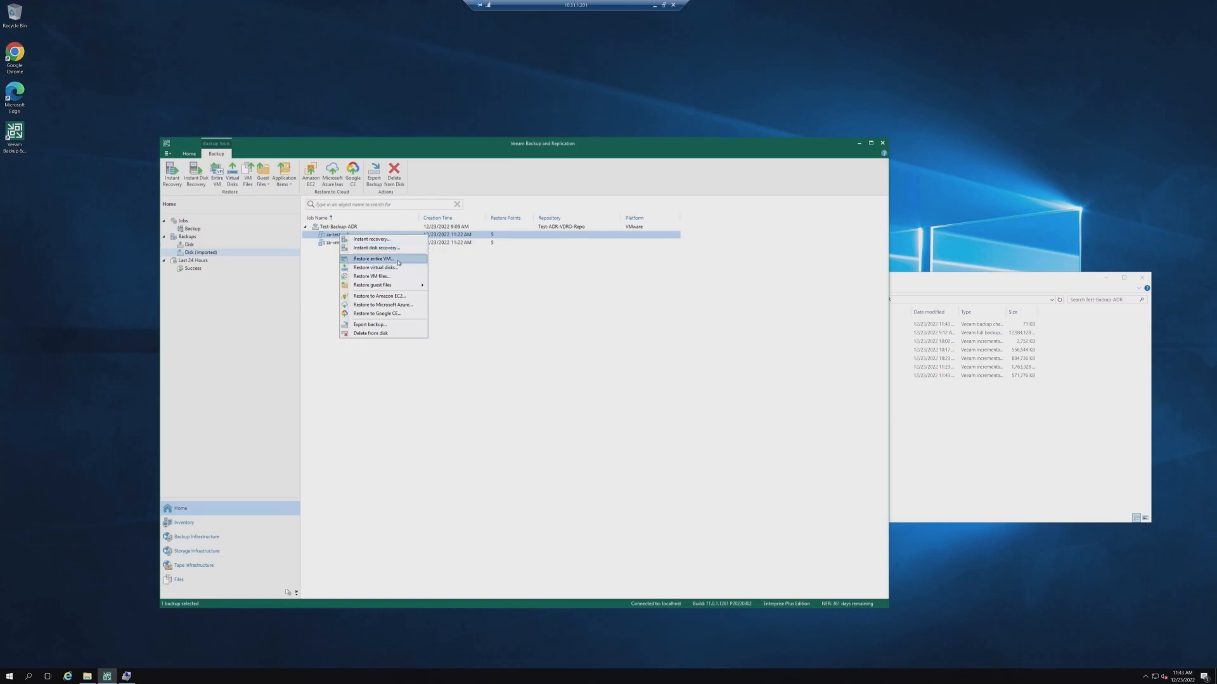
pyautogui.click(410, 261)
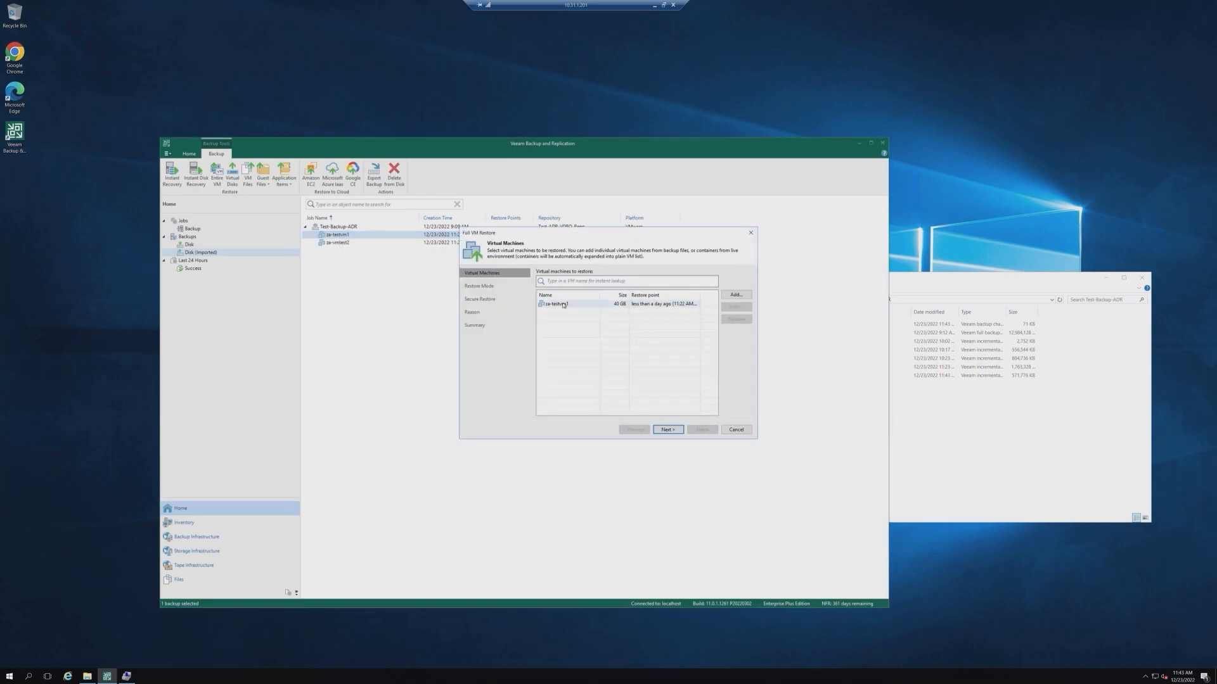
pyautogui.click(735, 307)
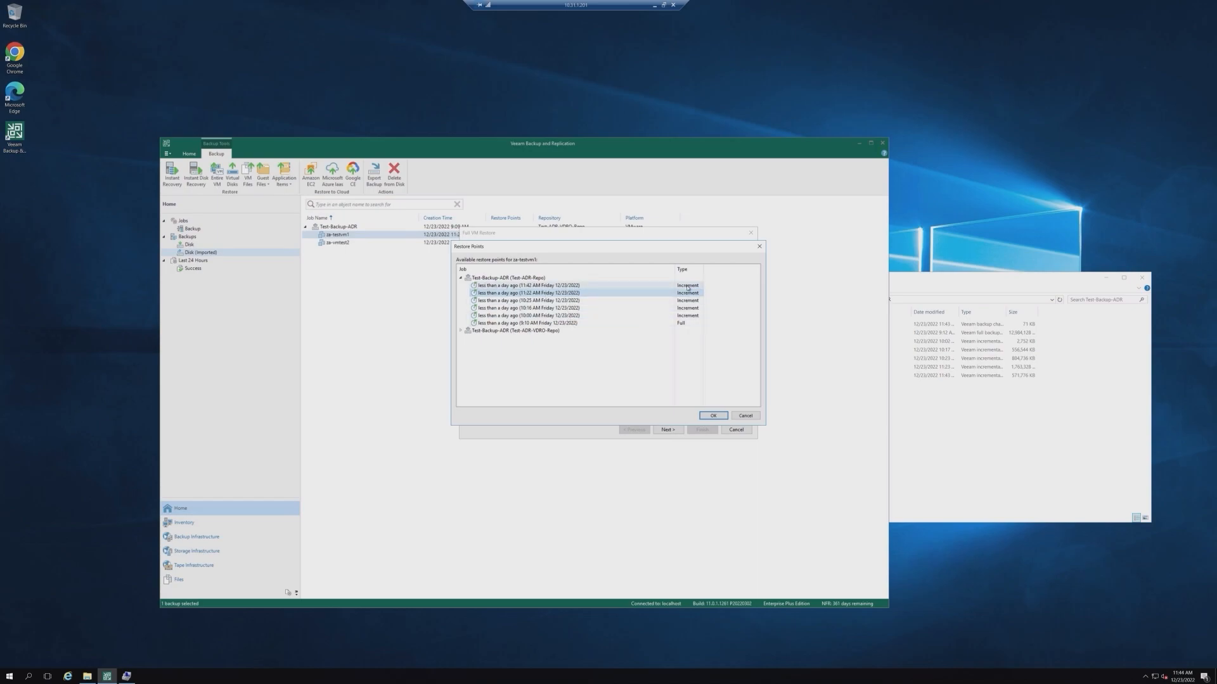
pyautogui.click(712, 415)
# Step: Review the Test-Backup-ADR backup files in File Explorer and Disk Management on the second server
pyautogui.click(834, 369)
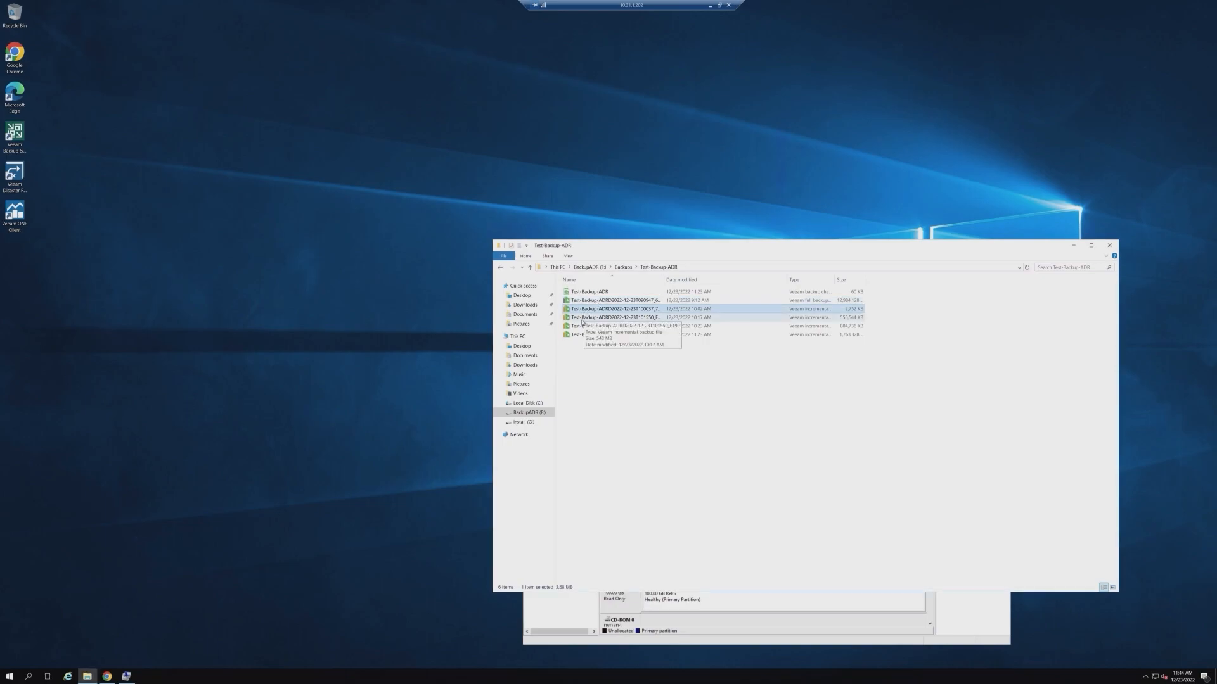
pyautogui.click(577, 326)
pyautogui.click(576, 336)
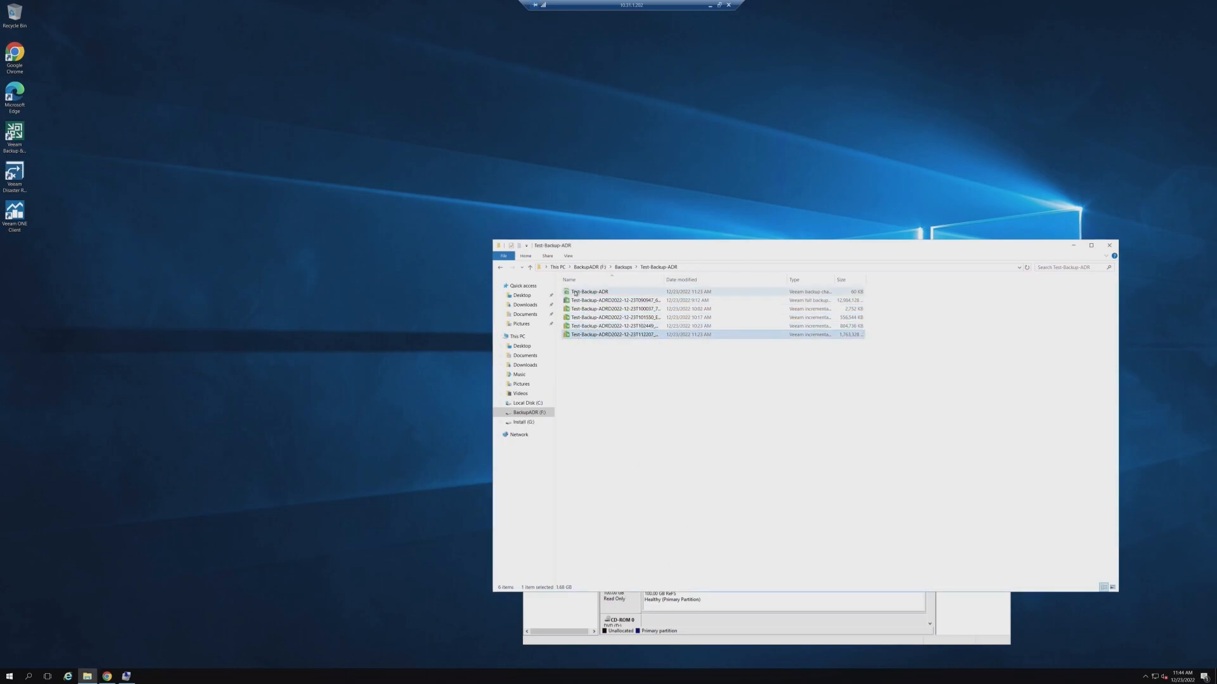
pyautogui.click(501, 267)
pyautogui.click(511, 267)
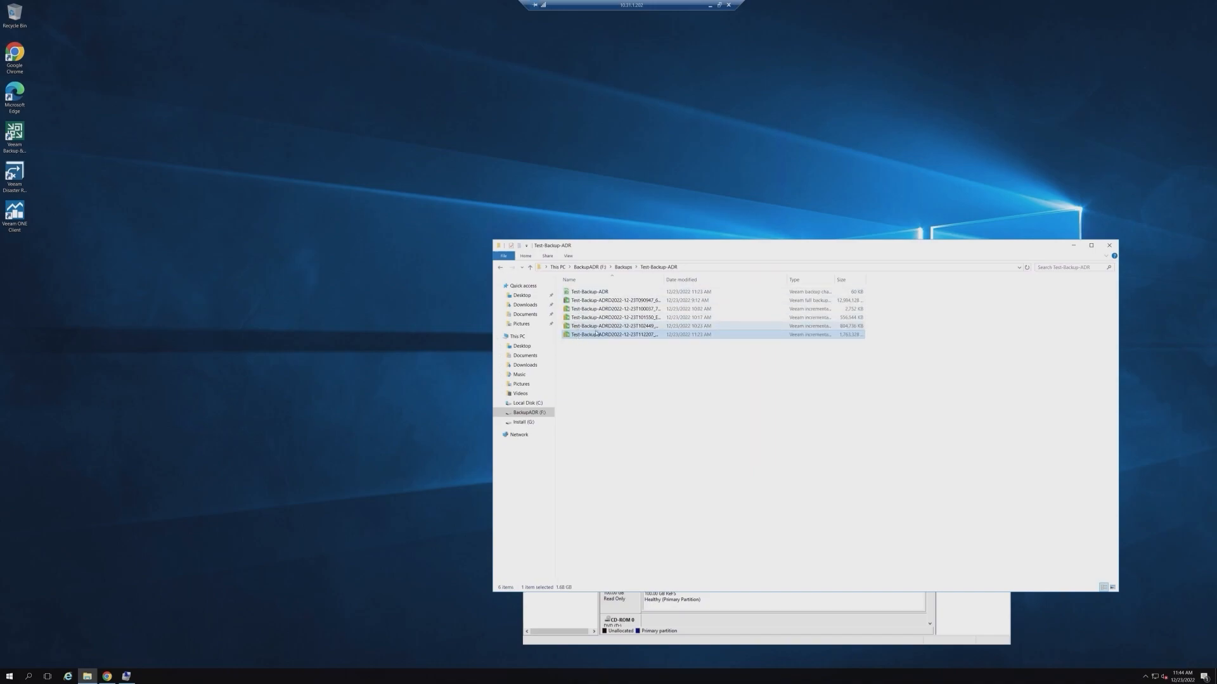
pyautogui.click(568, 615)
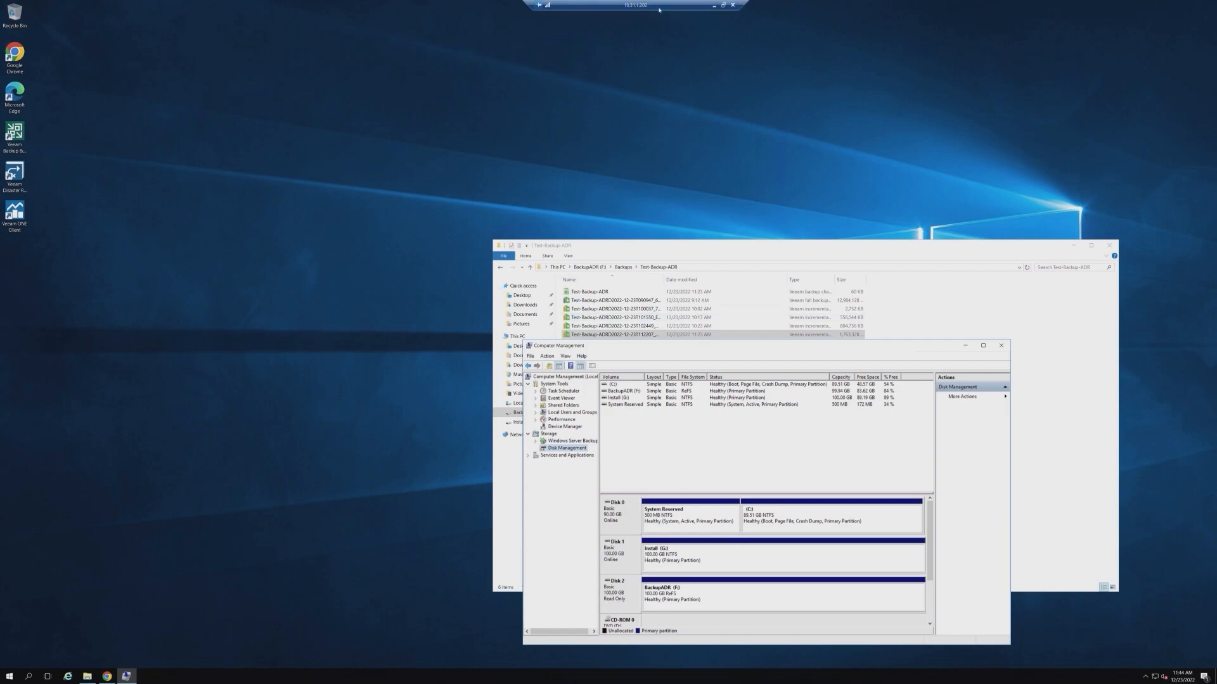
pyautogui.click(722, 5)
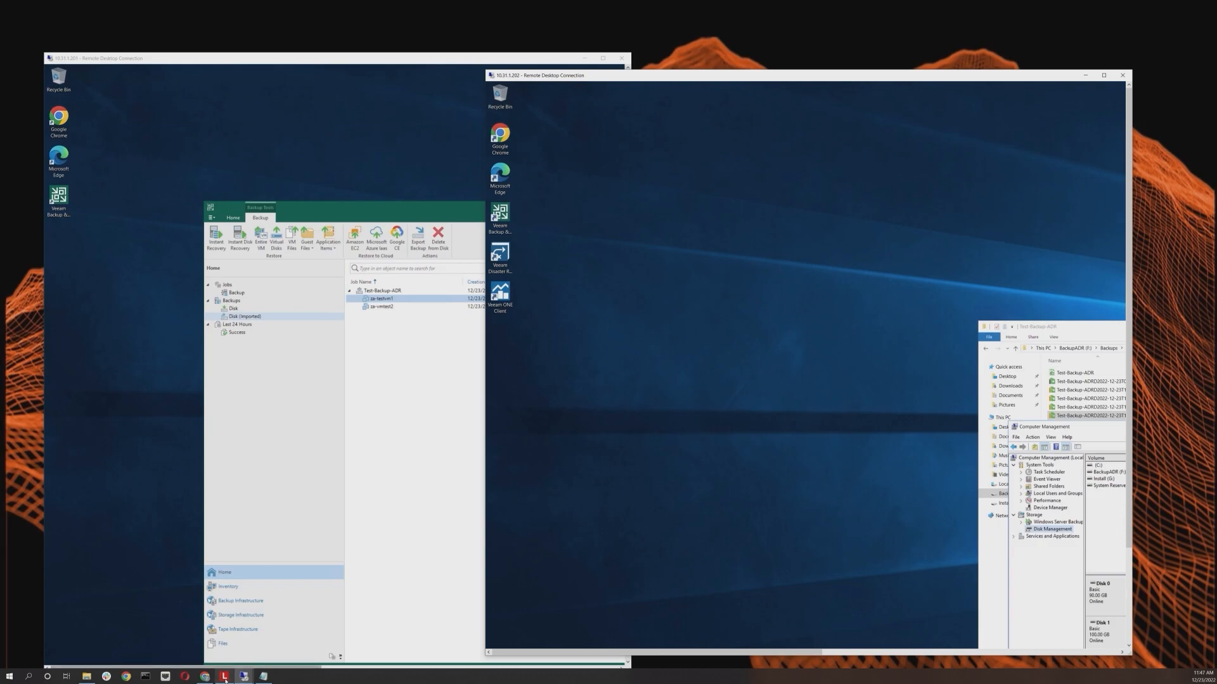
# Step: In the Pure Storage array web console, review the replication, protection and storage pages and open the ActiveDR pod replica links
pyautogui.click(205, 677)
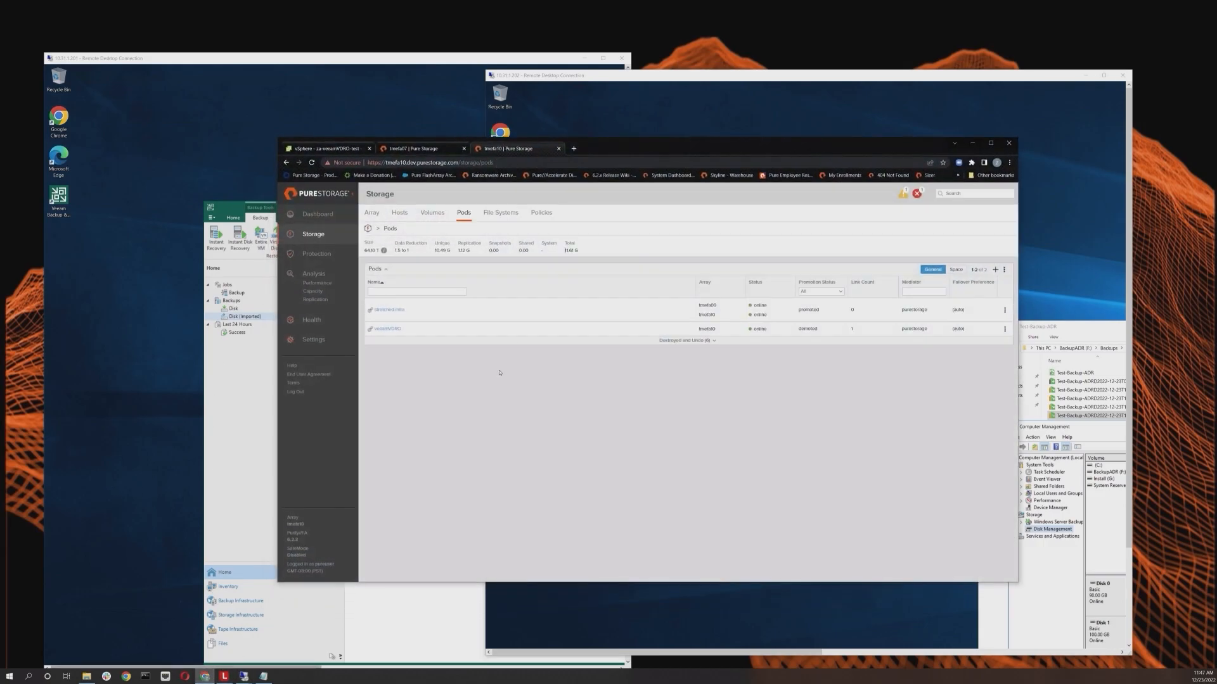
pyautogui.click(991, 143)
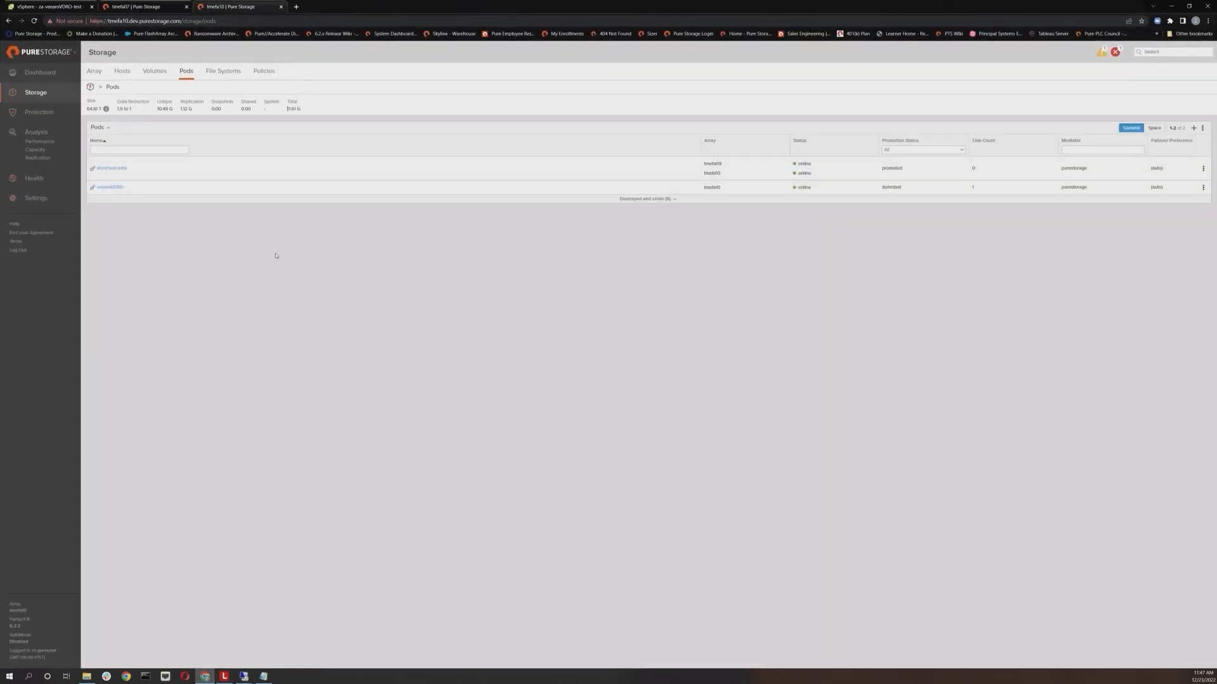
pyautogui.click(37, 158)
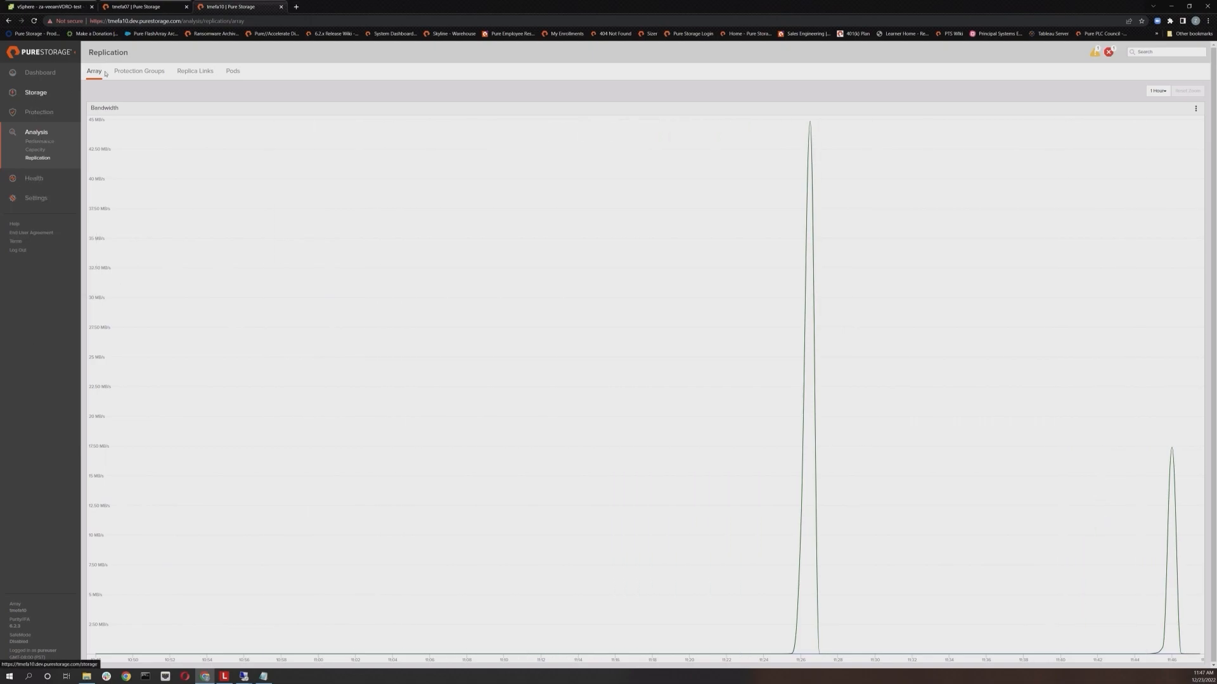
pyautogui.click(40, 113)
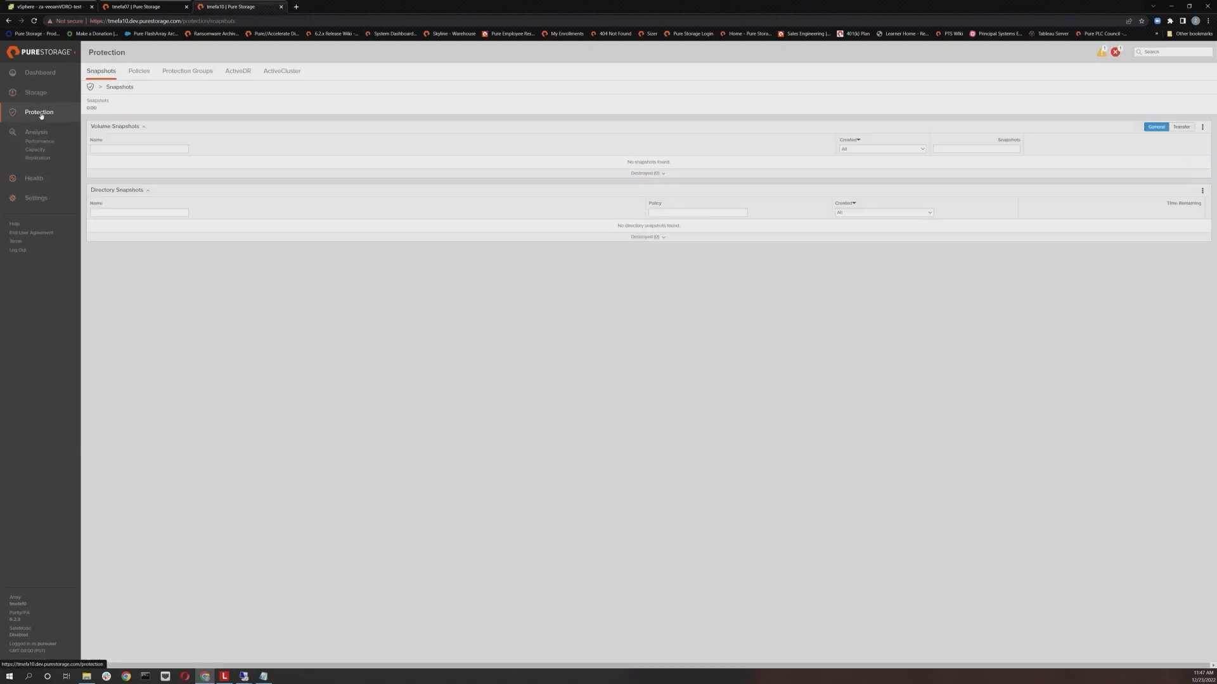
pyautogui.click(39, 95)
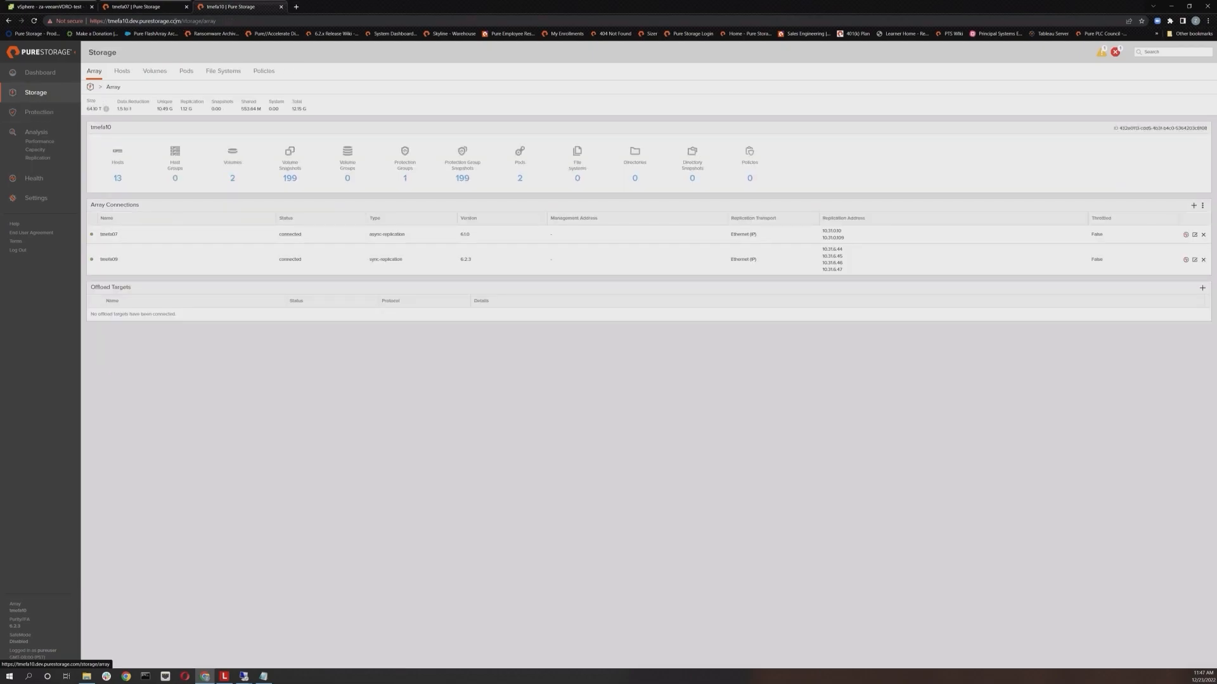
pyautogui.click(39, 112)
pyautogui.click(236, 74)
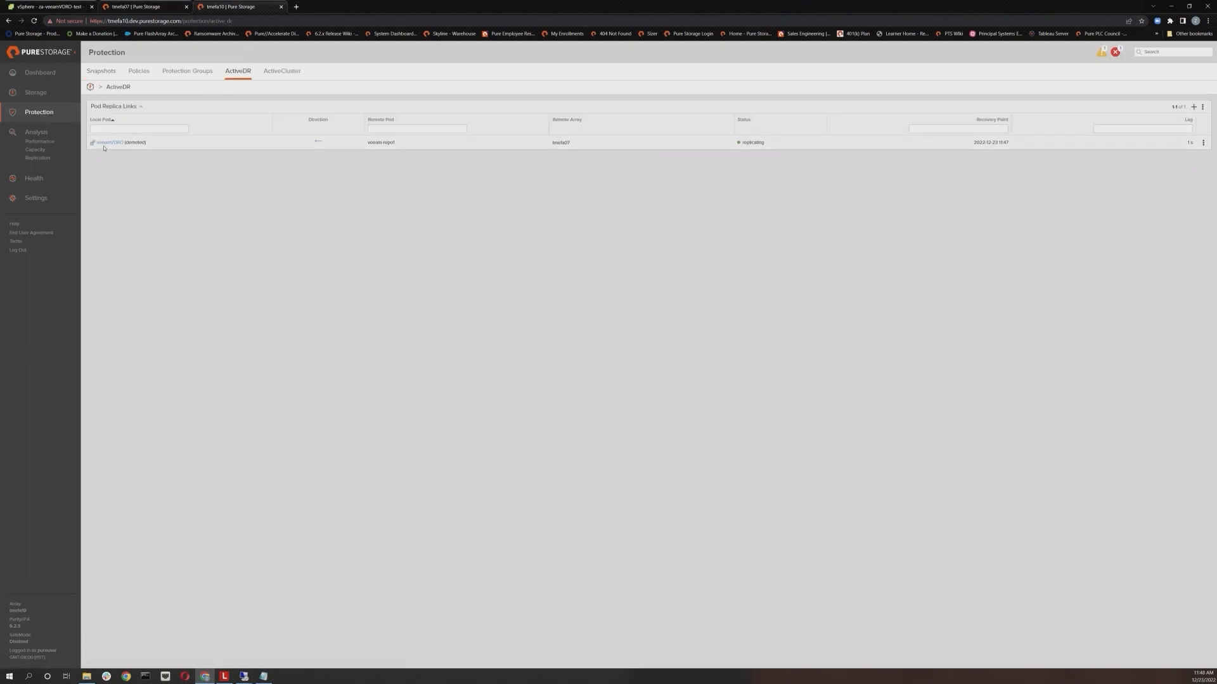
# Step: Promote the demoted ActiveDR pod with the latest RPO, leaving the promote-from option unchecked
pyautogui.click(1203, 143)
pyautogui.click(1173, 119)
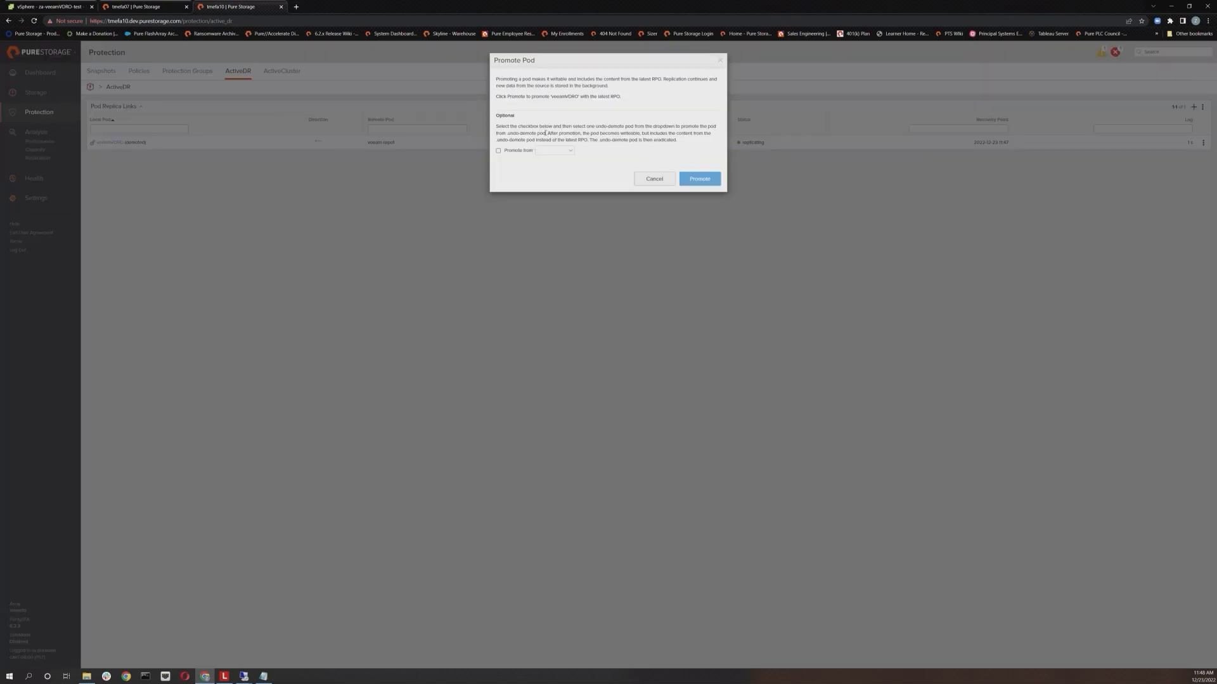
pyautogui.moveTo(569, 71); pyautogui.dragTo(620, 283)
pyautogui.moveTo(623, 7); pyautogui.dragTo(653, 223)
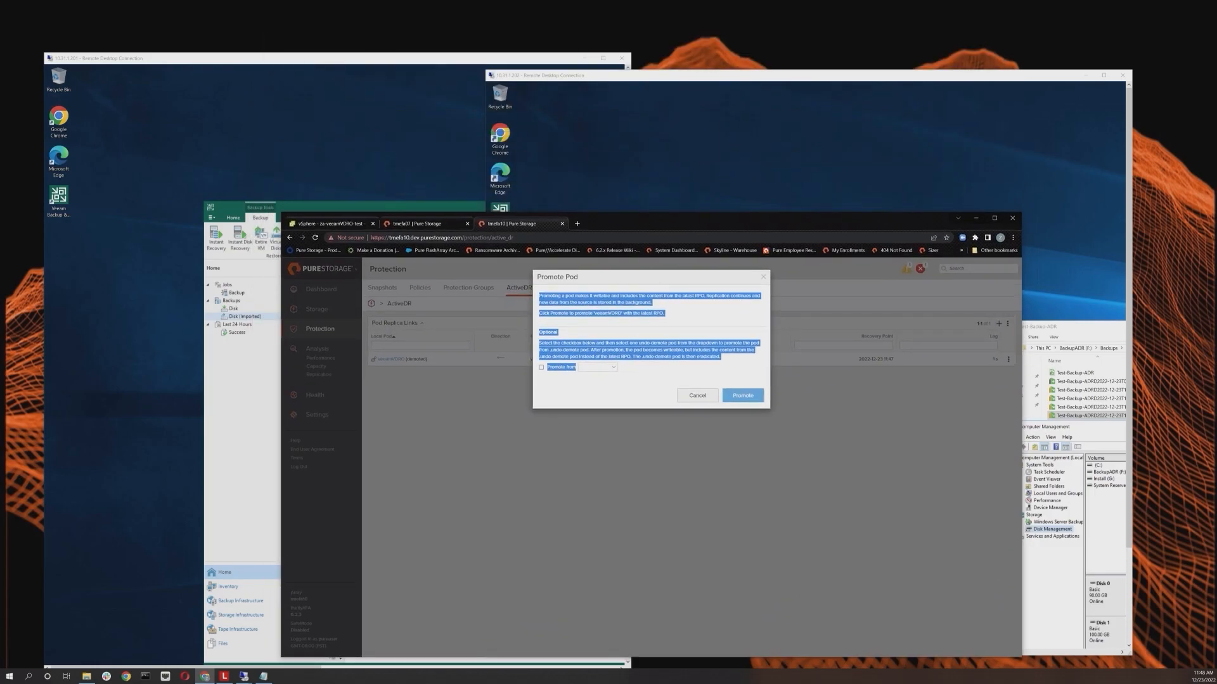
pyautogui.click(604, 364)
pyautogui.click(552, 368)
pyautogui.click(594, 368)
pyautogui.click(562, 369)
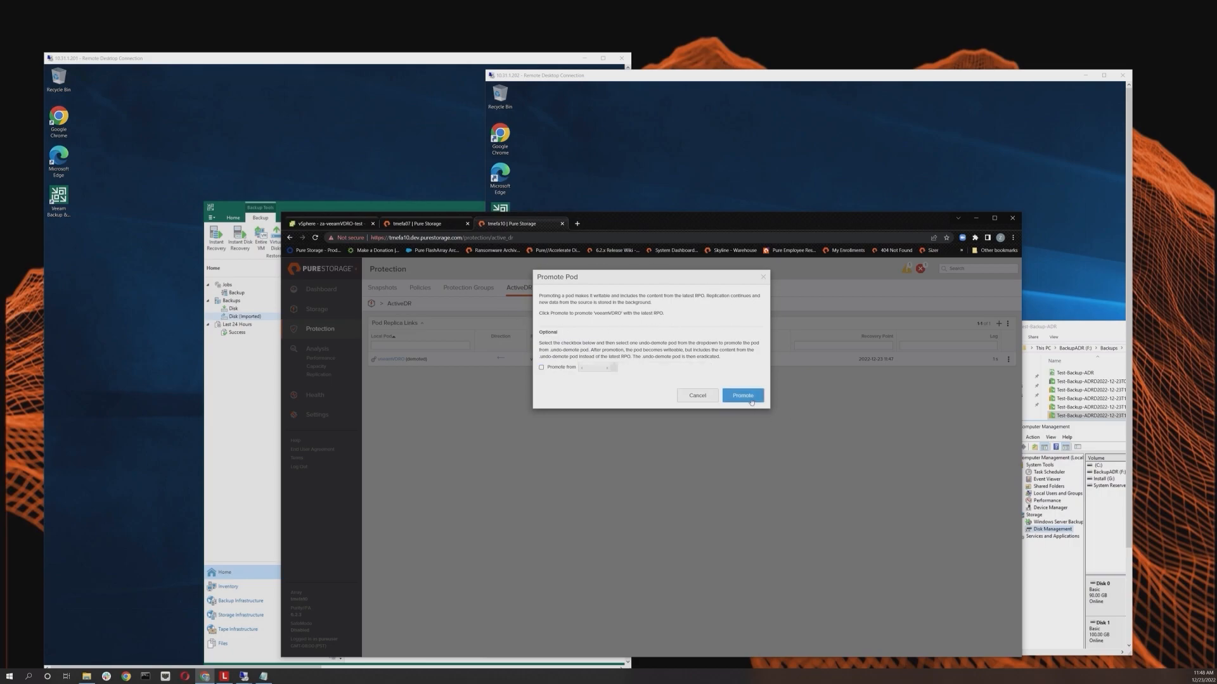
pyautogui.click(743, 395)
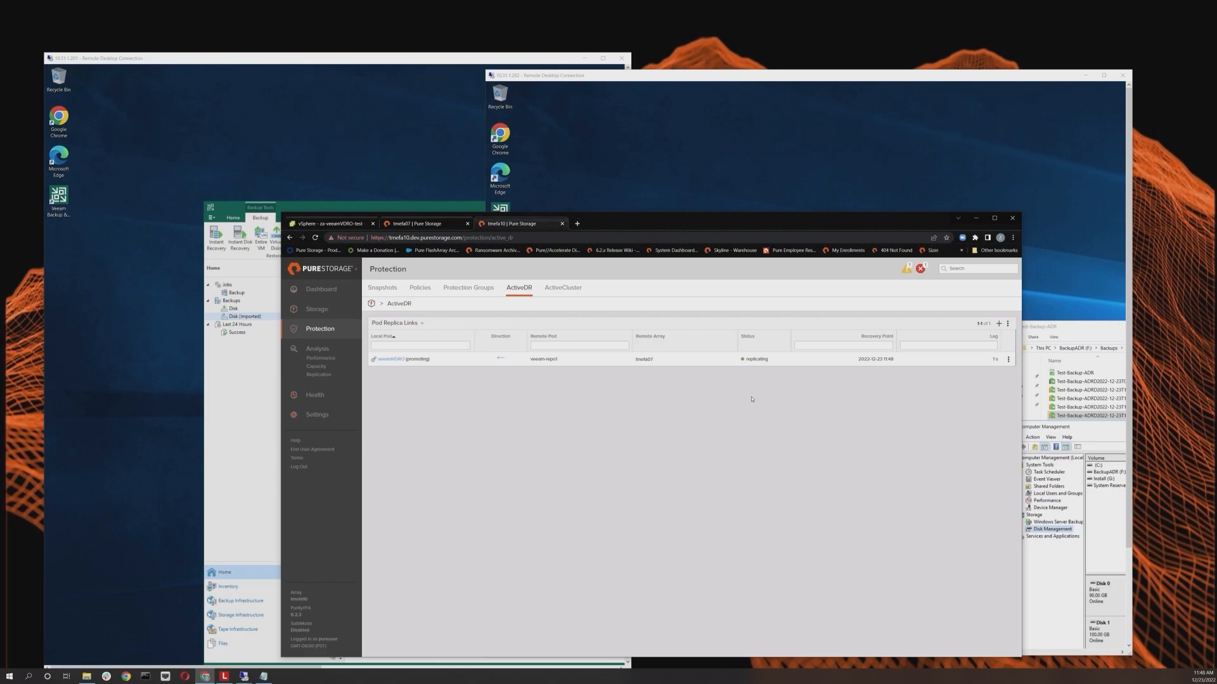
pyautogui.moveTo(429, 360); pyautogui.dragTo(378, 359)
# Step: On the second server, bring Disk 2 (BackupADR) back online in Disk Management
pyautogui.click(983, 207)
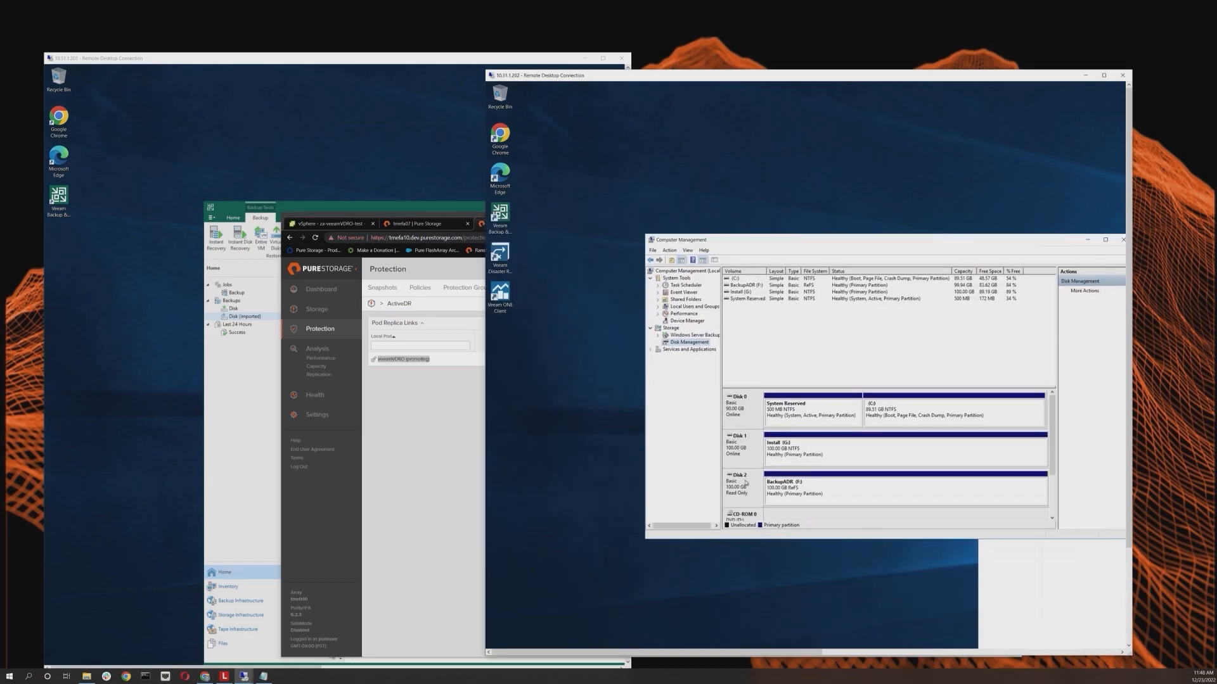
pyautogui.rightClick(745, 483)
pyautogui.click(770, 543)
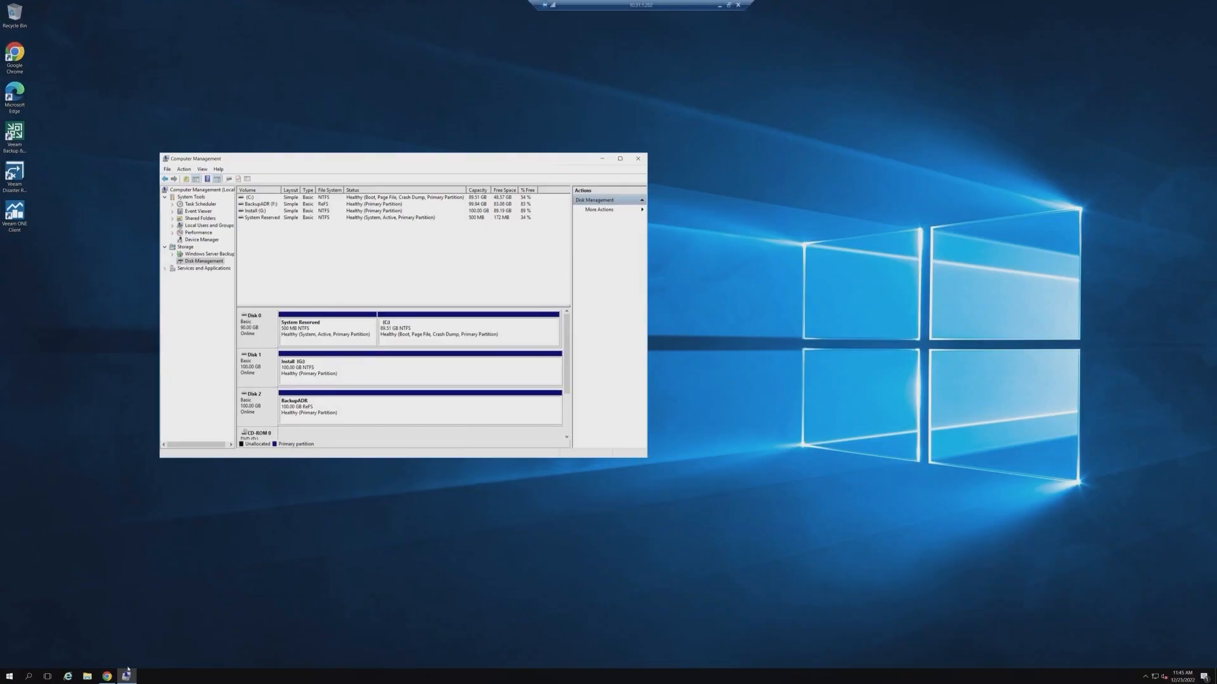
# Step: Browse the BackupADR (F:) drive to the Backups\Test-Backup-ADR folder in File Explorer
pyautogui.click(88, 676)
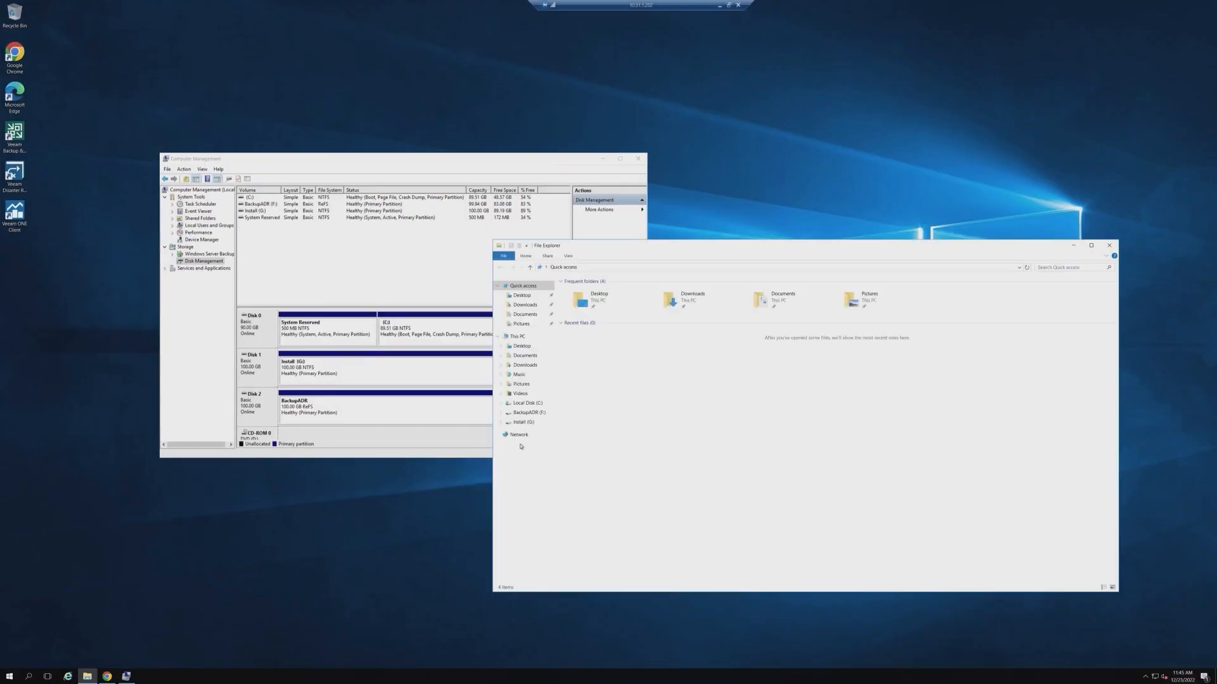
pyautogui.click(529, 412)
pyautogui.doubleClick(582, 291)
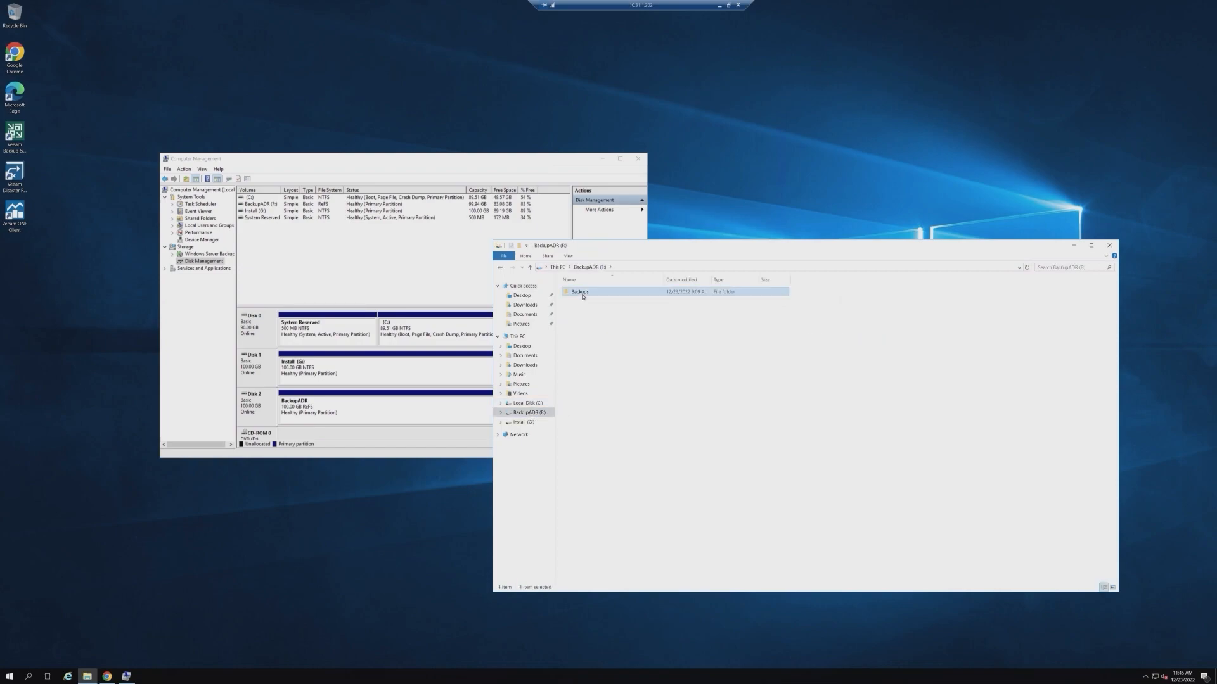
pyautogui.doubleClick(583, 291)
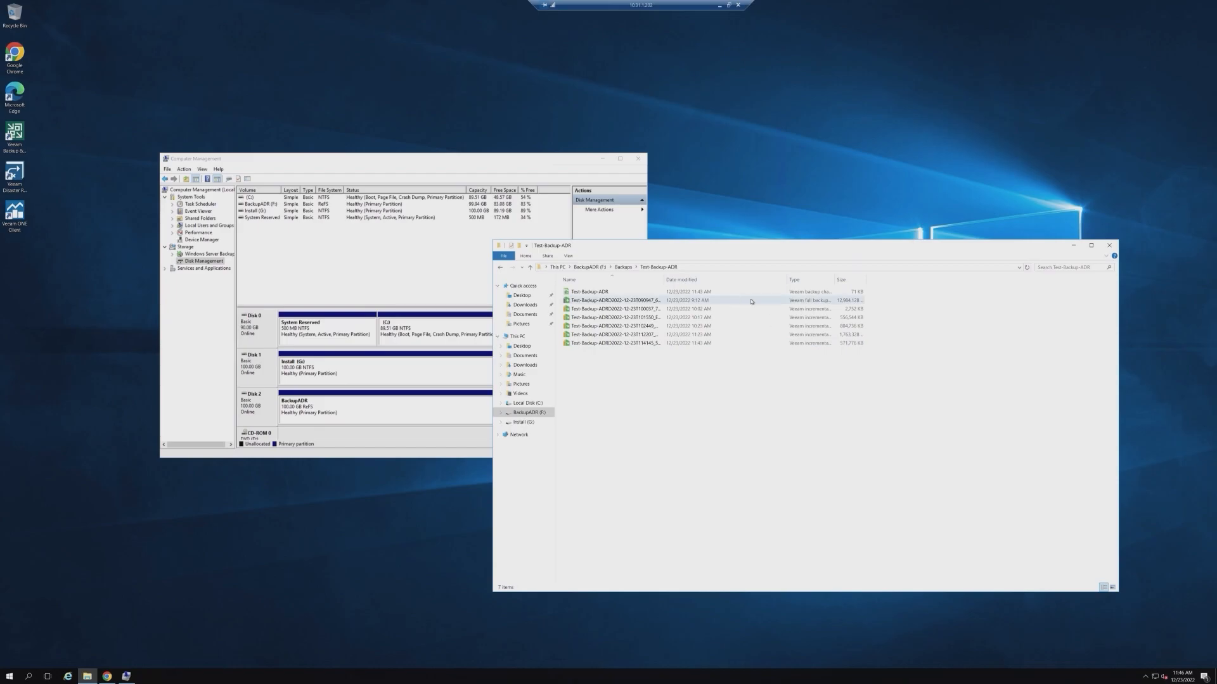
# Step: On the first server, rescan the Test-ADR-VDRO-Repo backup repository and return to the imported backups
pyautogui.click(729, 4)
pyautogui.moveTo(737, 60); pyautogui.dragTo(829, 77)
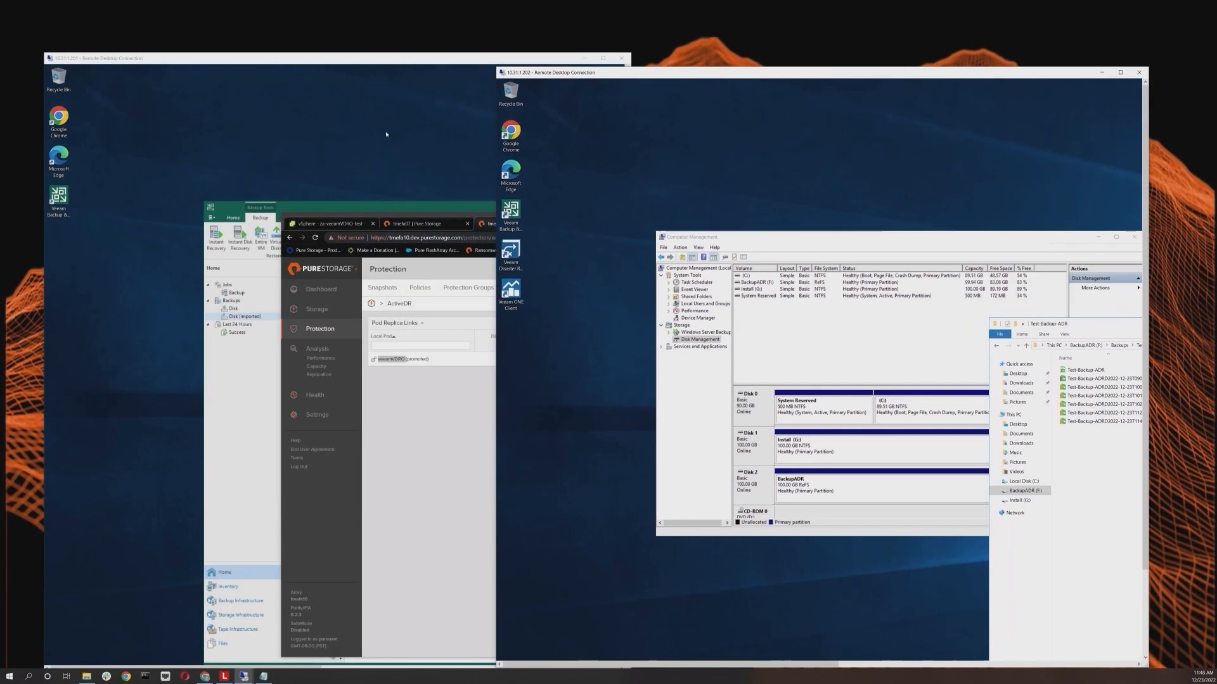
pyautogui.click(342, 184)
pyautogui.click(602, 58)
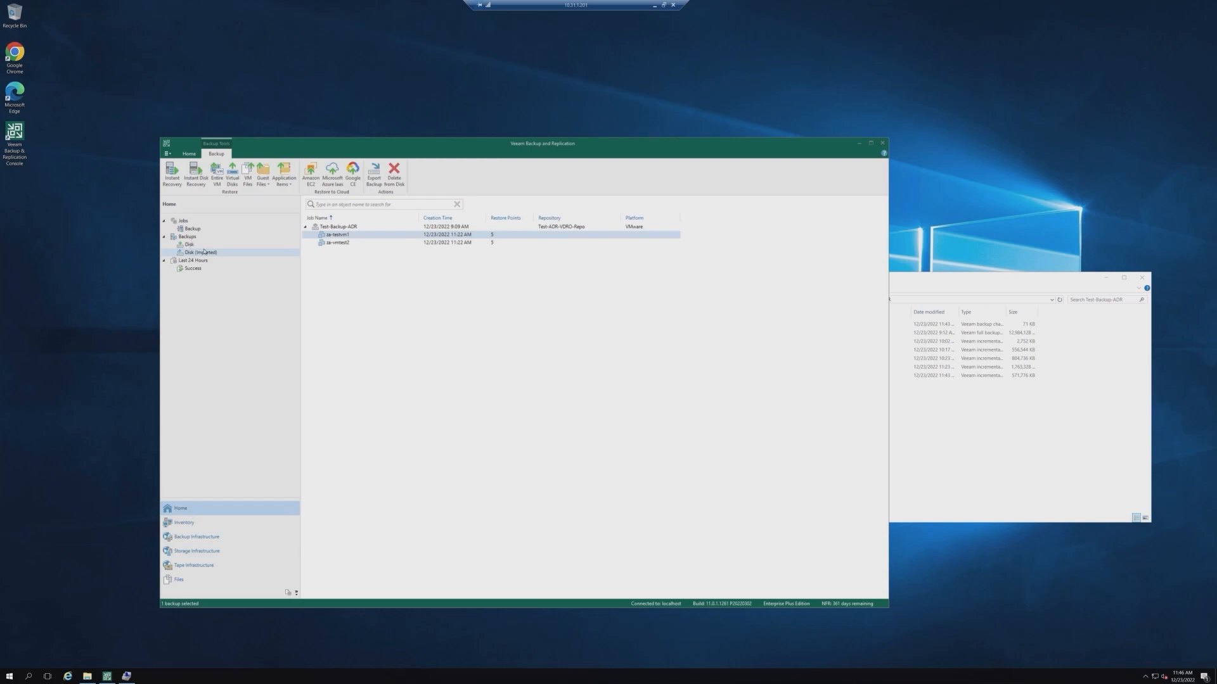
pyautogui.click(196, 537)
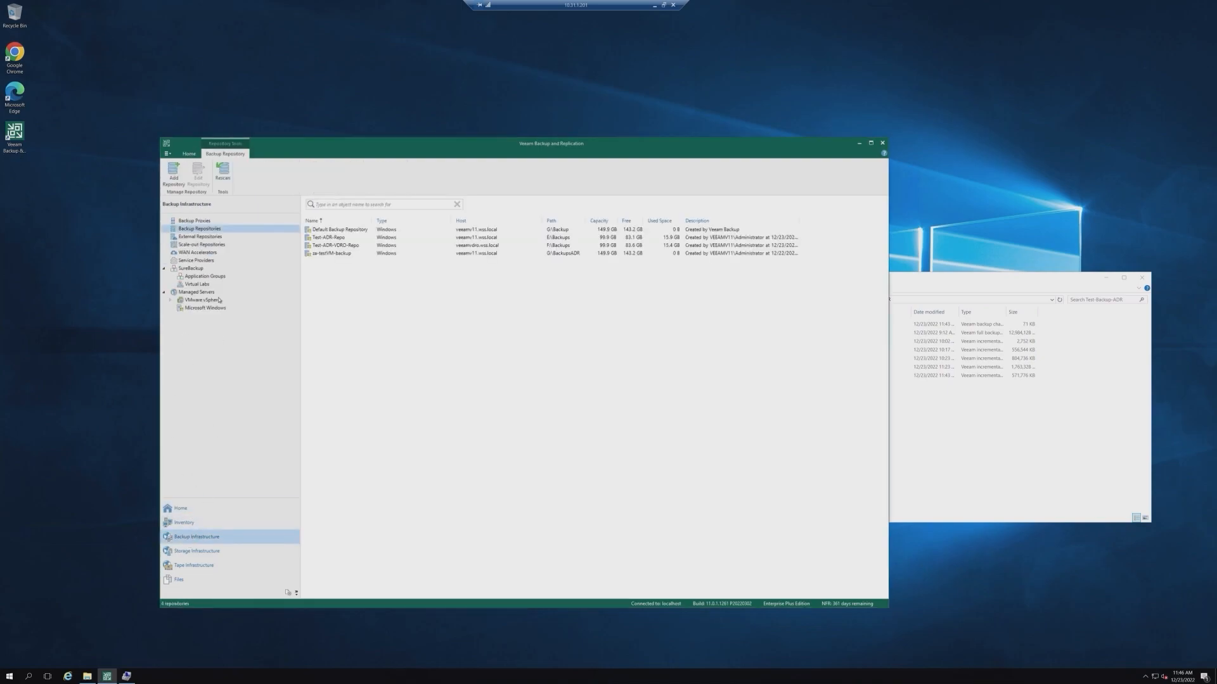
pyautogui.rightClick(327, 245)
pyautogui.click(367, 248)
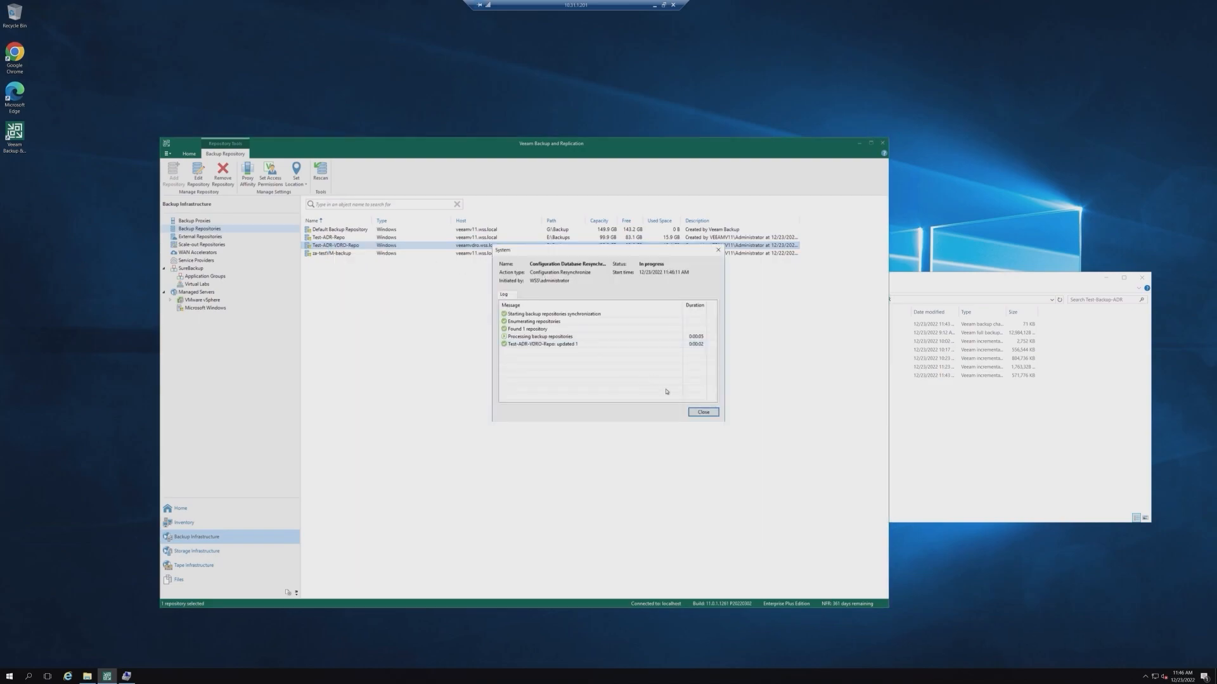
pyautogui.click(712, 412)
pyautogui.click(184, 508)
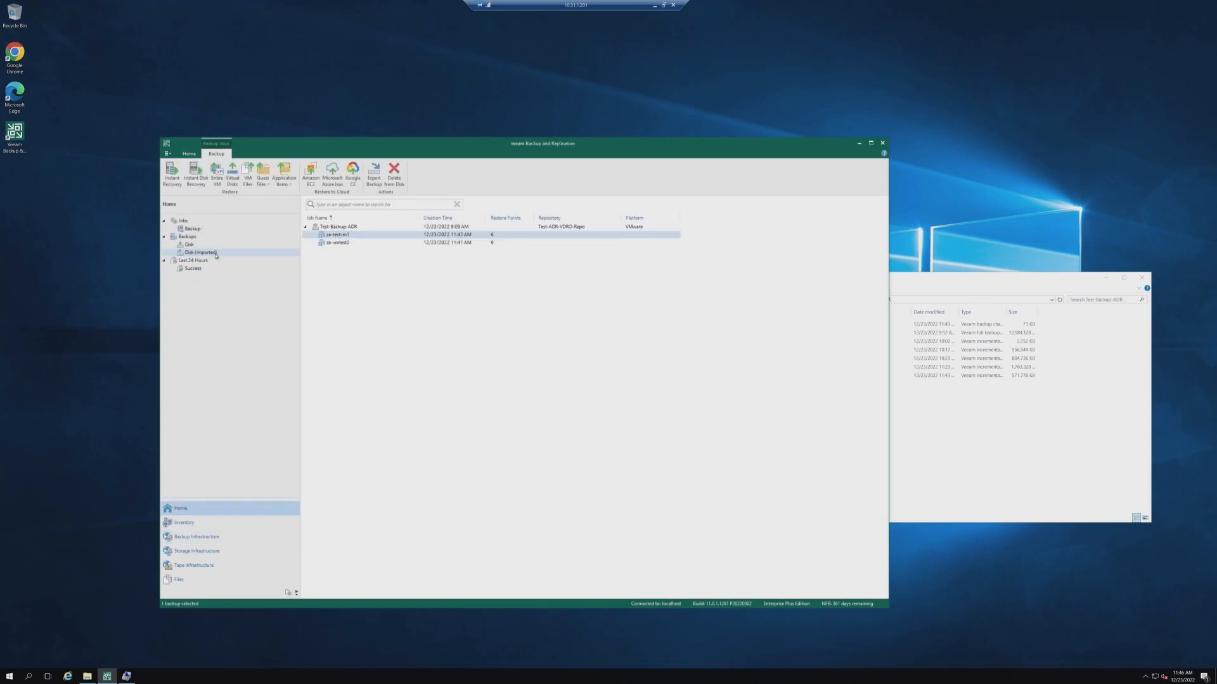
# Step: Start a full restore of the za-testvm1 VM from the imported backup and review its available restore points
pyautogui.rightClick(336, 235)
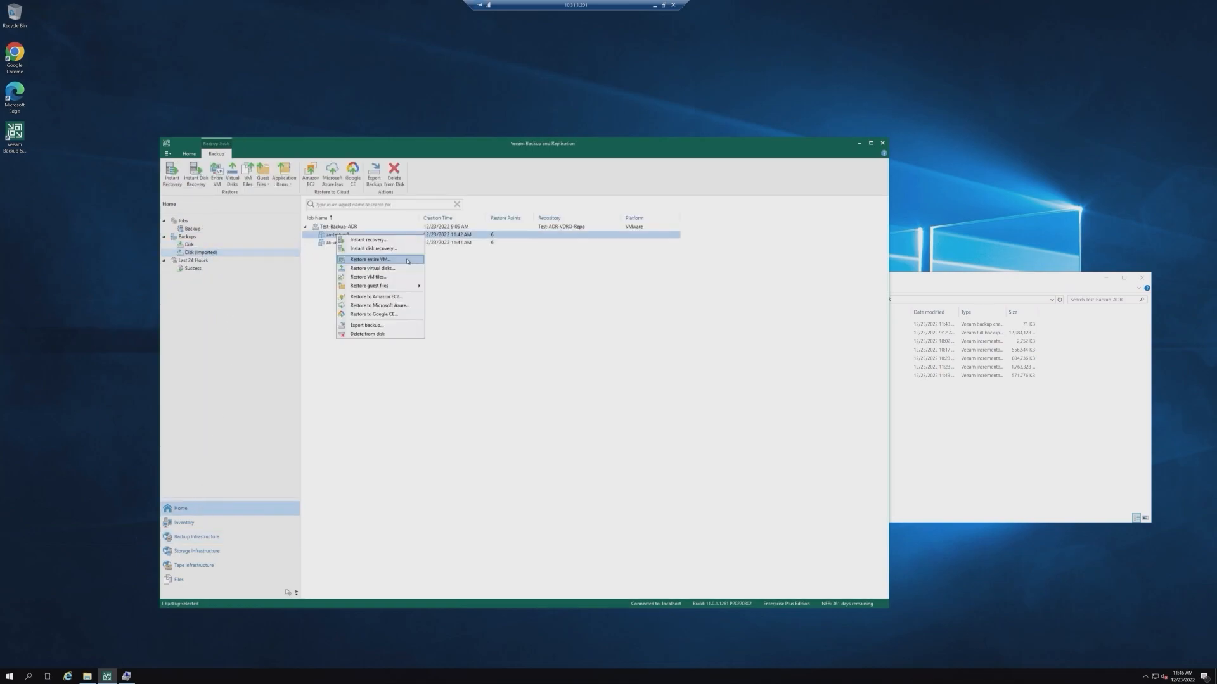
pyautogui.click(408, 260)
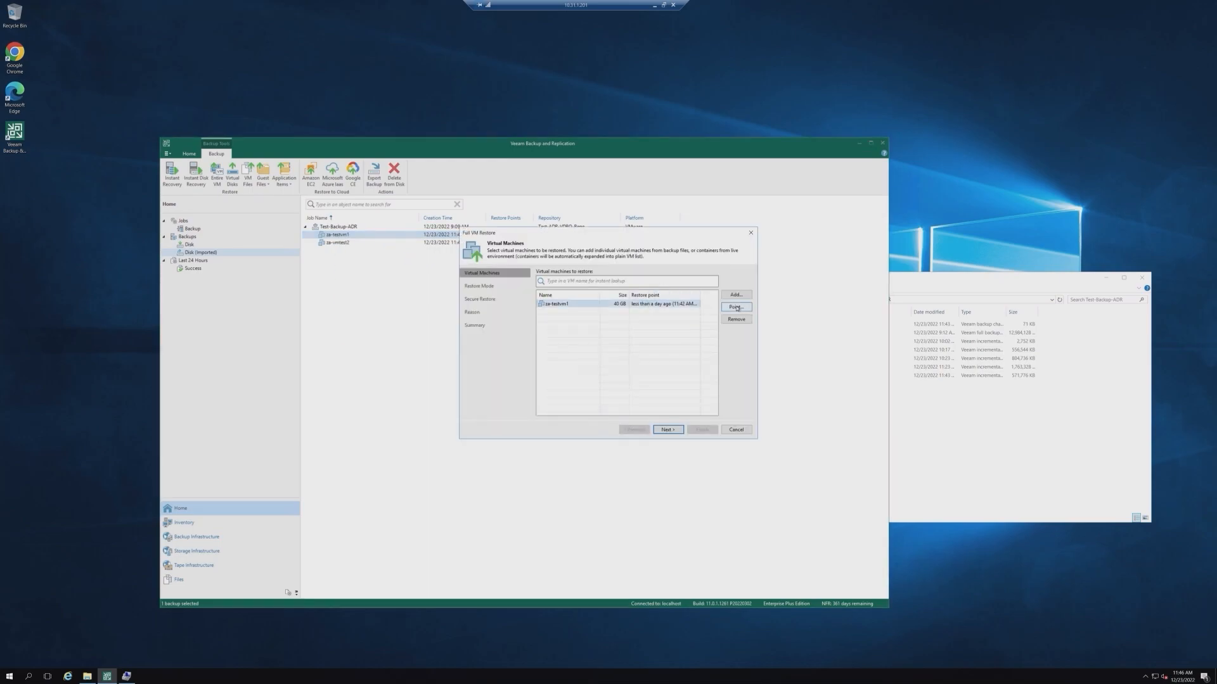
pyautogui.click(736, 308)
pyautogui.click(460, 279)
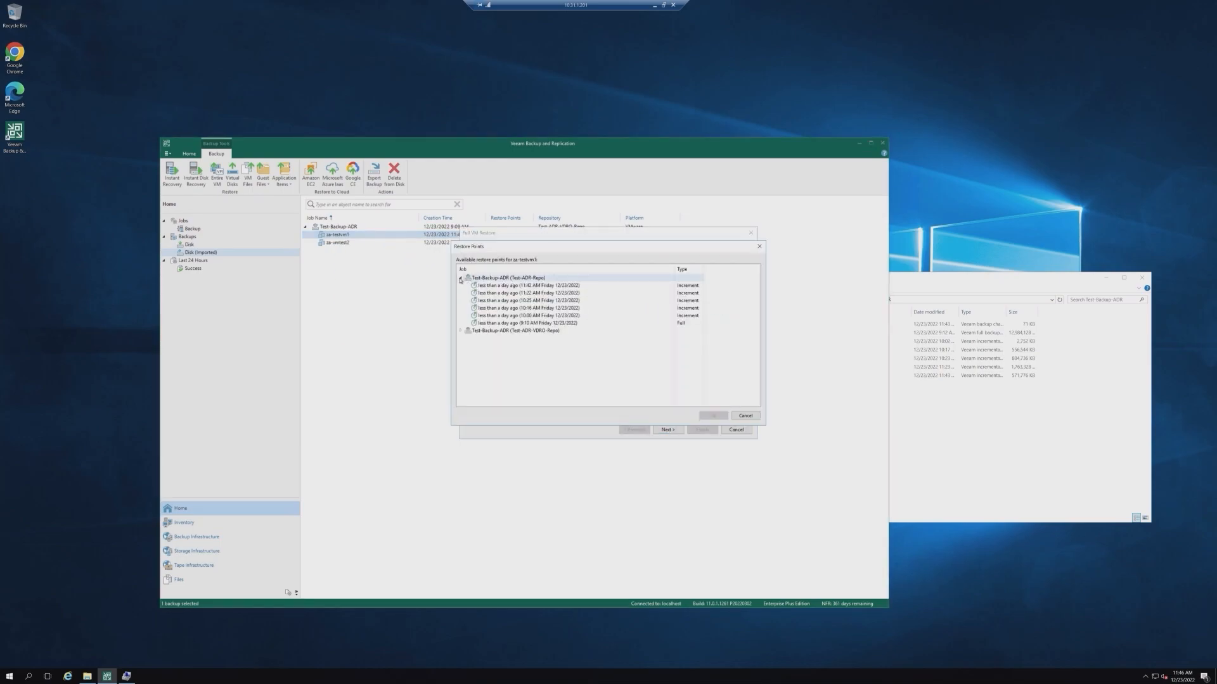
pyautogui.click(745, 416)
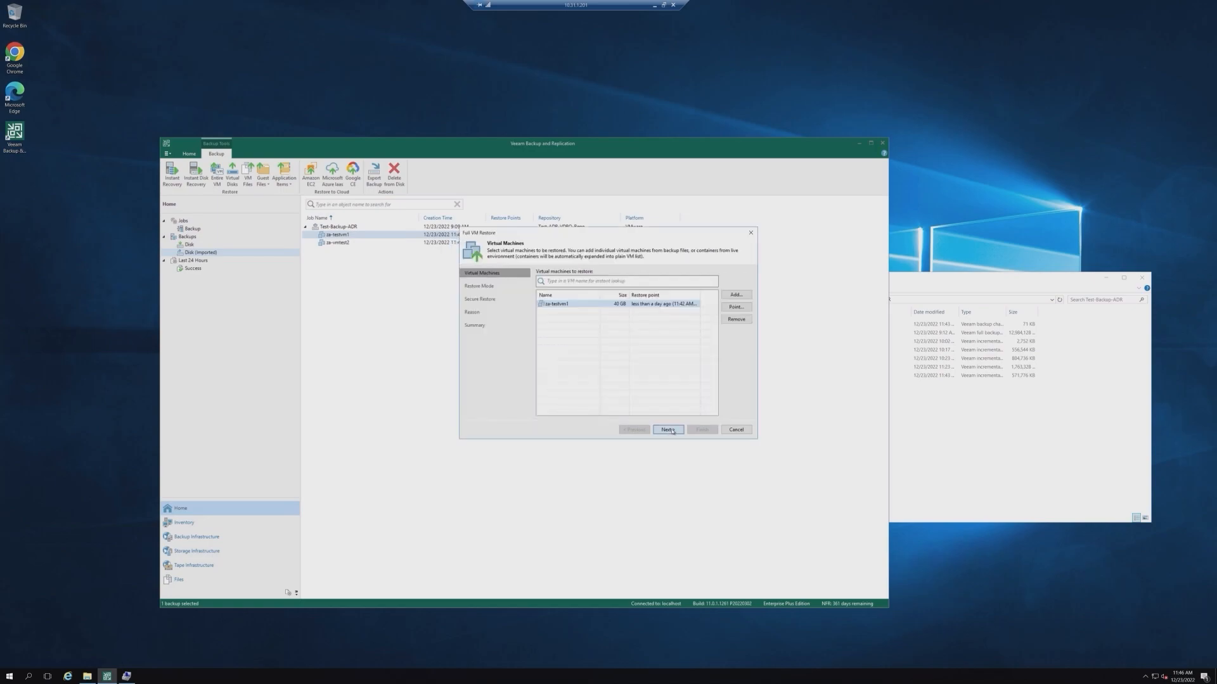
# Step: Complete the Full VM Restore wizard with default settings, acknowledging the powered-on VM notice, and finish the restore
pyautogui.click(668, 430)
pyautogui.click(666, 431)
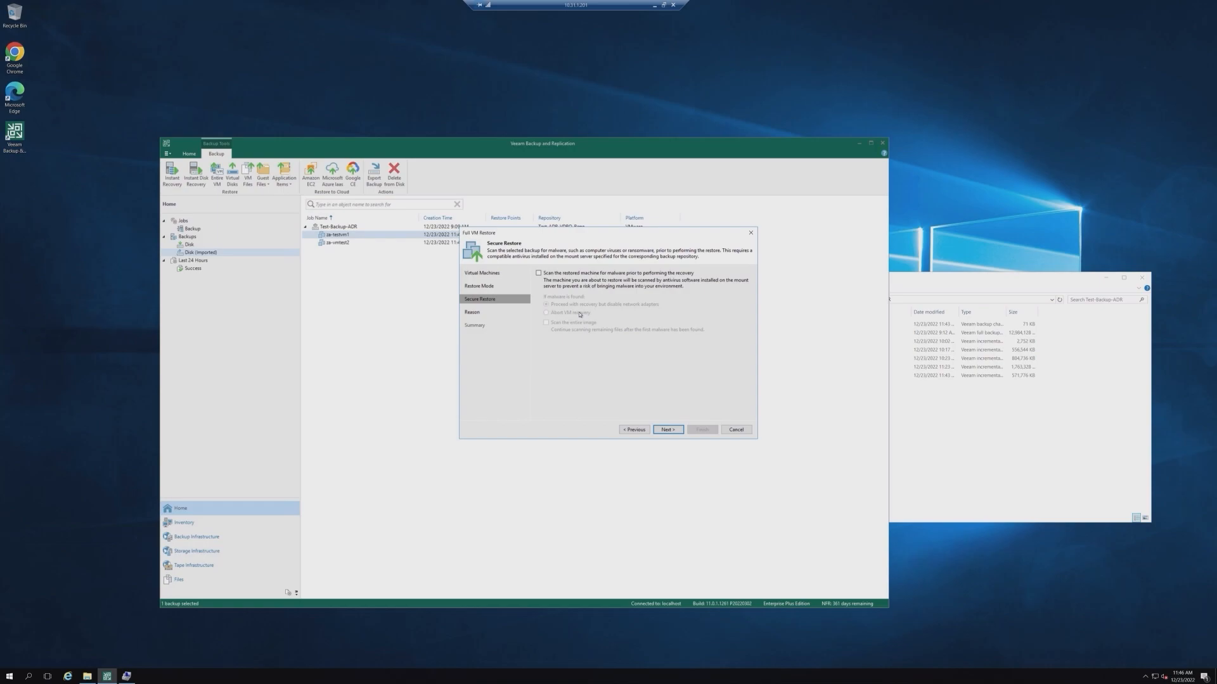
pyautogui.click(668, 431)
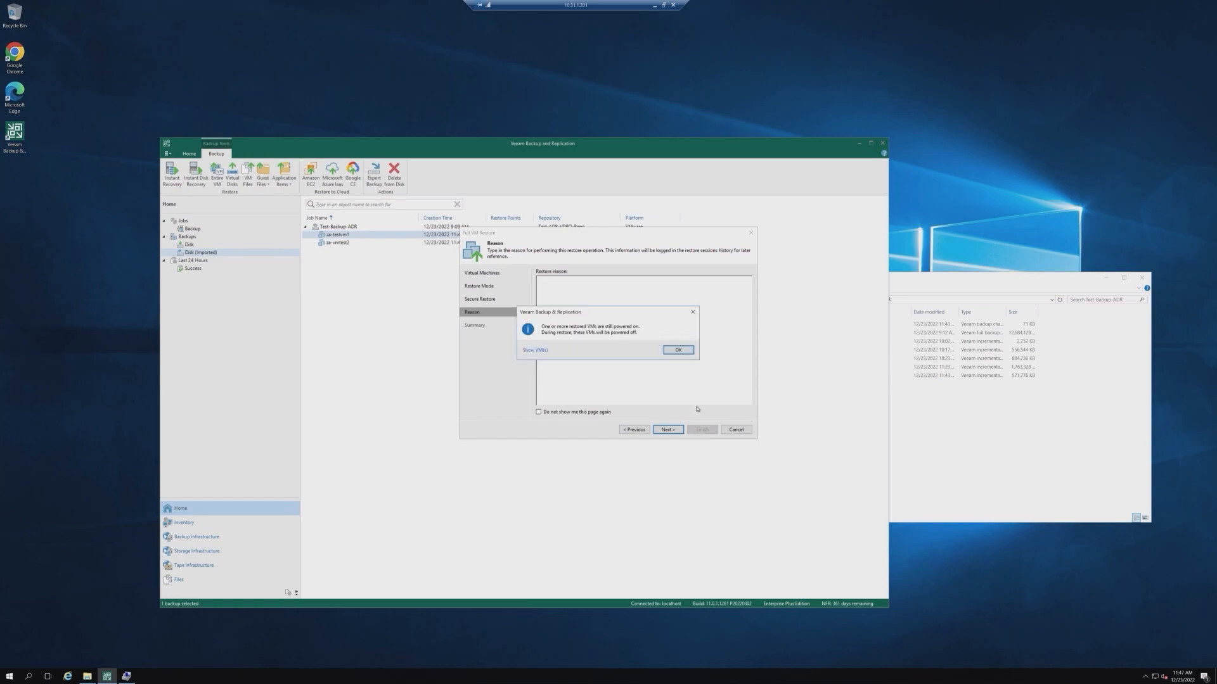
pyautogui.click(534, 350)
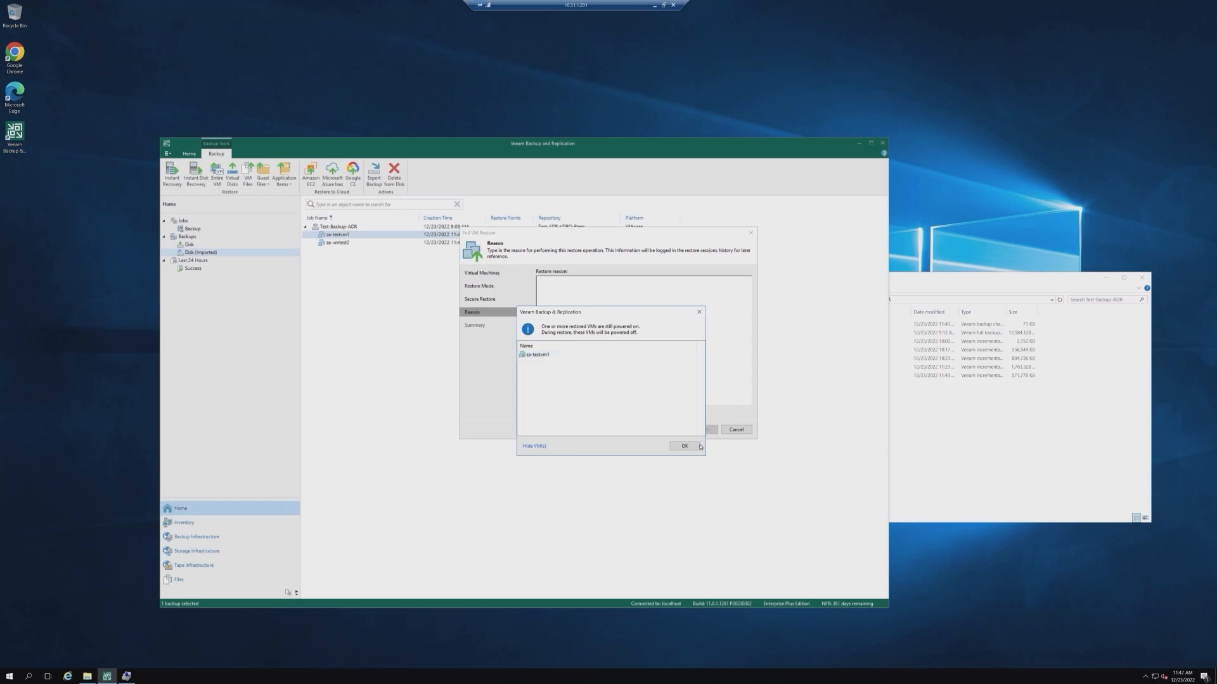
pyautogui.click(679, 443)
pyautogui.click(677, 351)
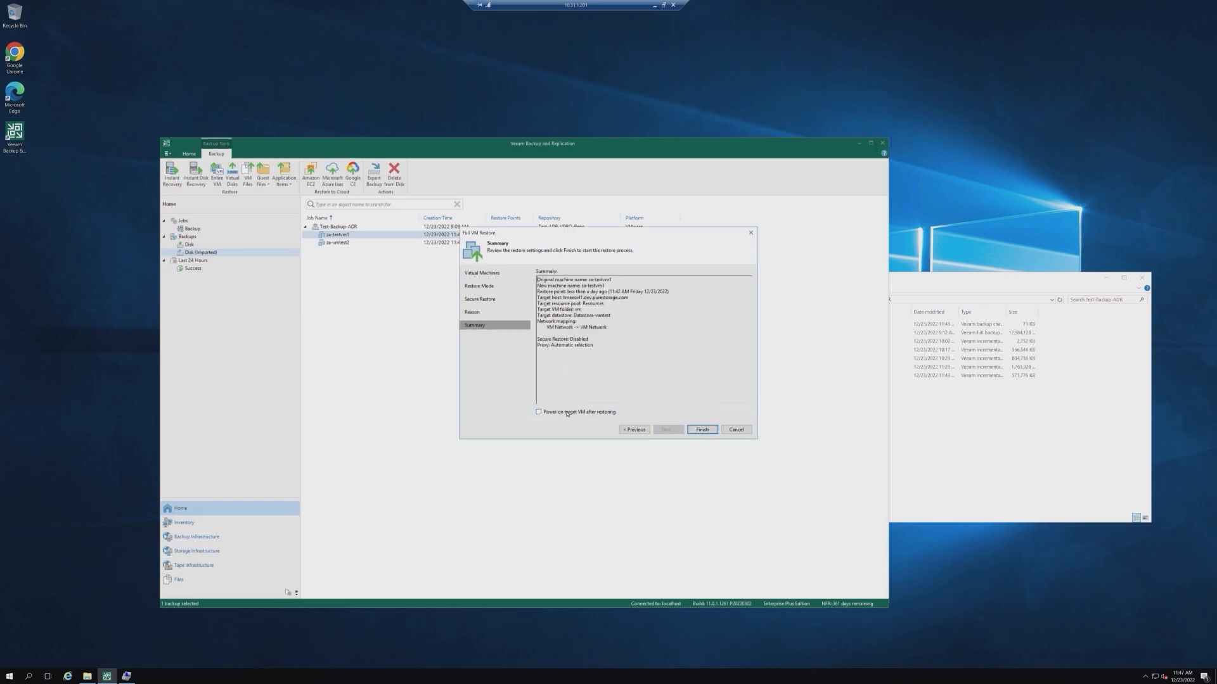
pyautogui.click(702, 430)
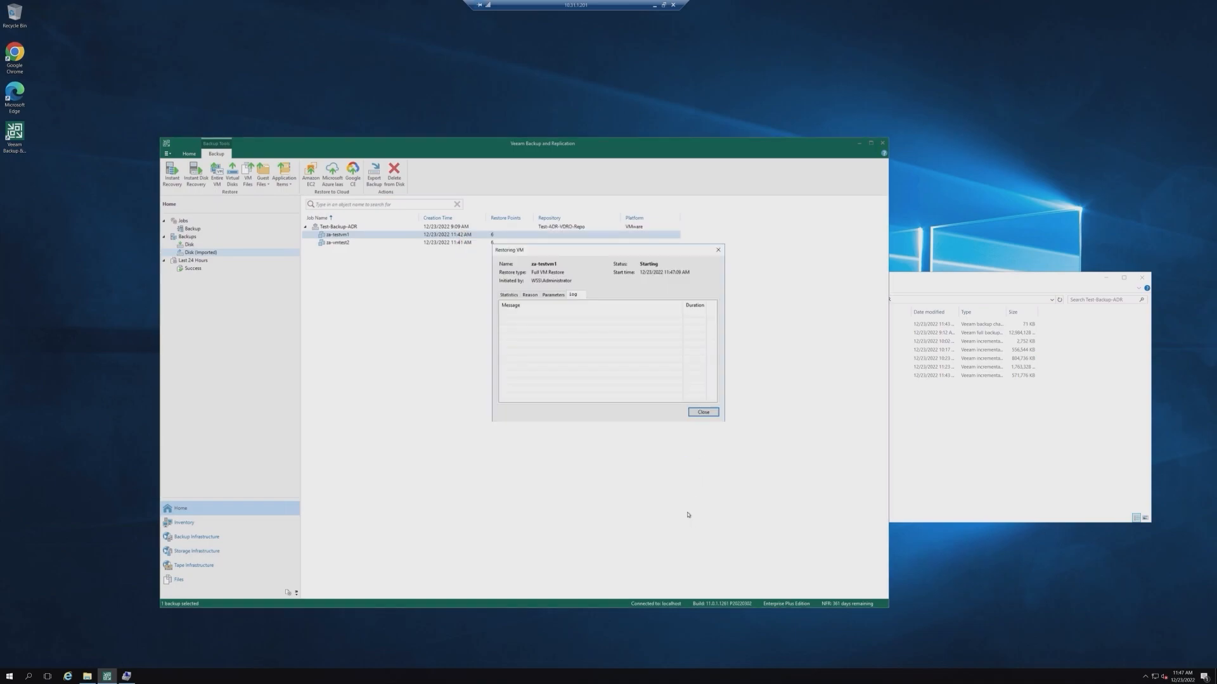